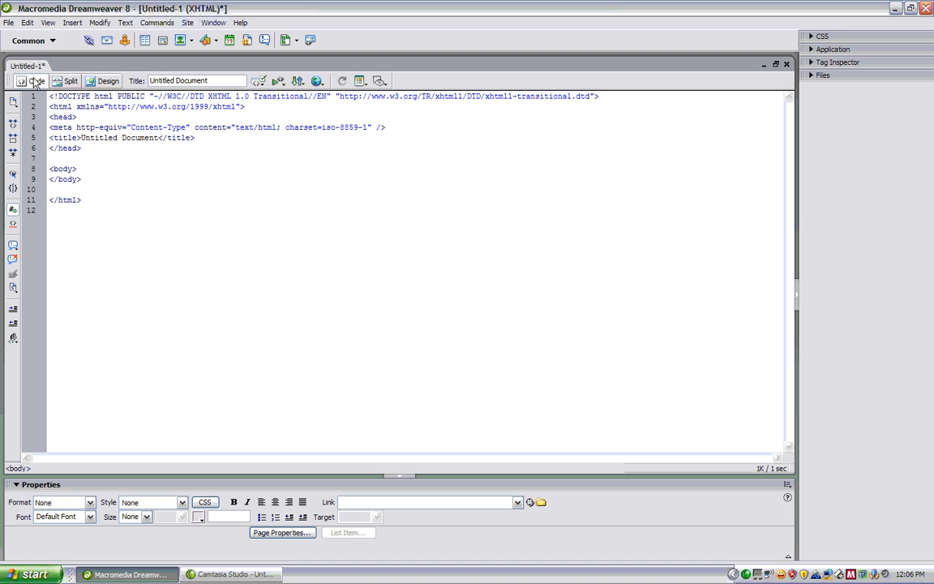
Show the blank page in Design view and in Split view, with the code pane reduced to enlarge the design area
click(100, 81)
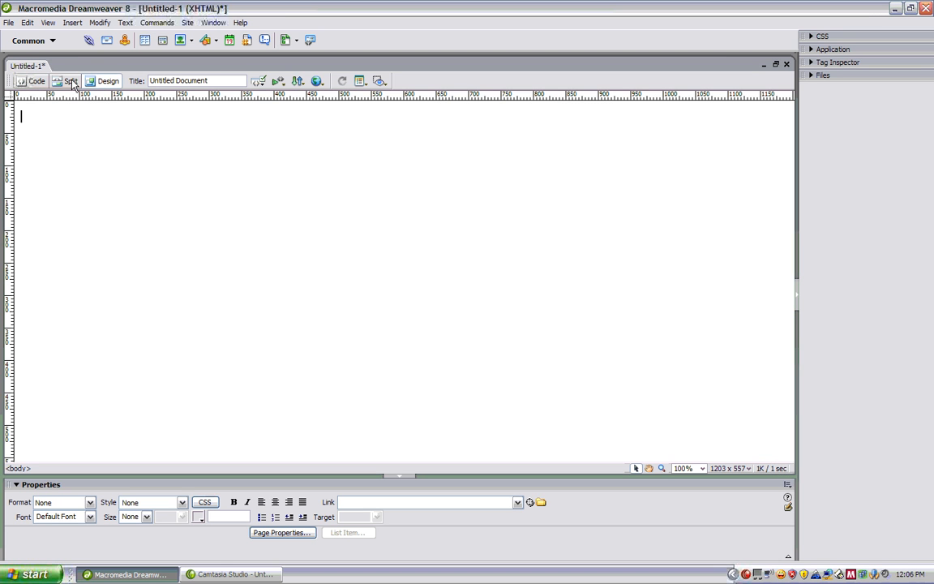
click(70, 81)
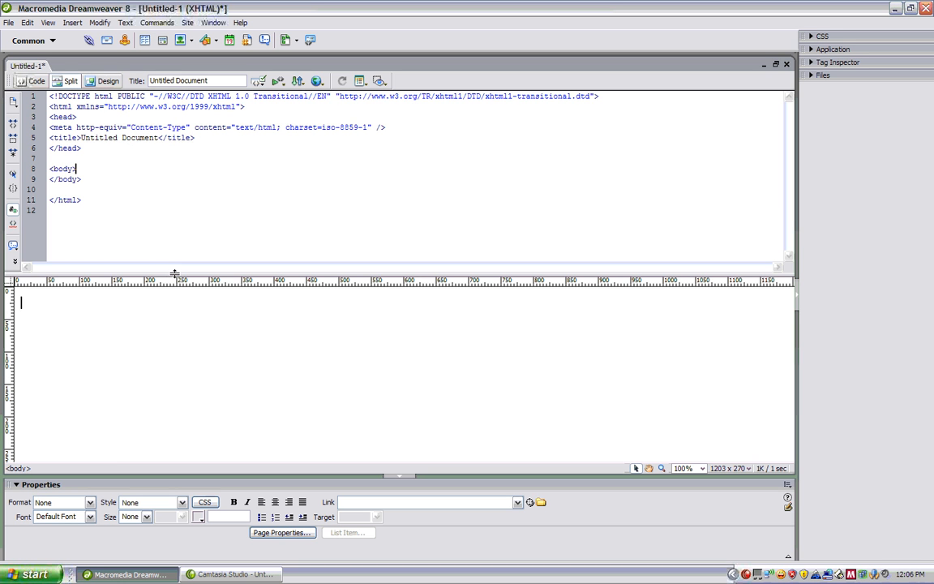
drag(173, 274, 176, 230)
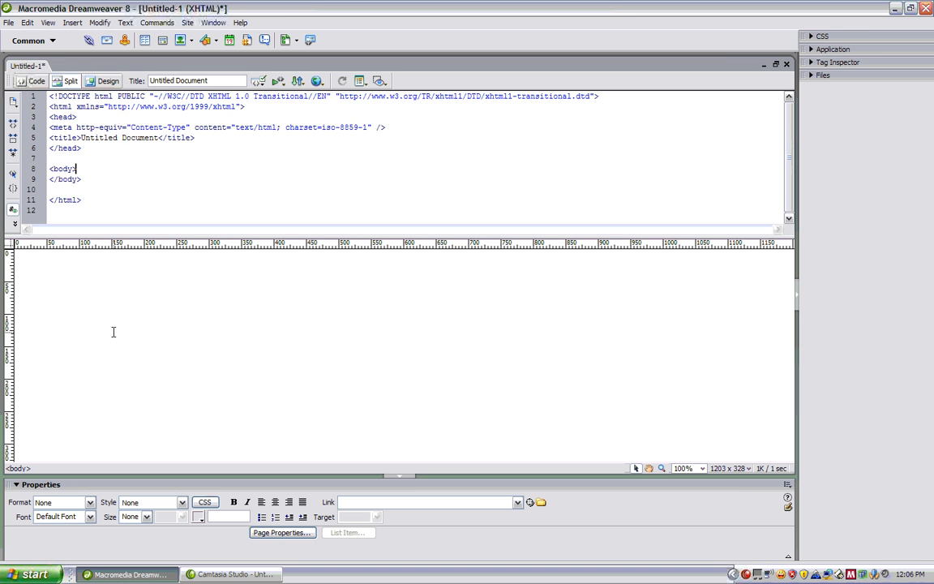
Enter the test text "dfljfldjflsdjkf" in the page body and erase it again
text(dfljfldjflsdjkf)
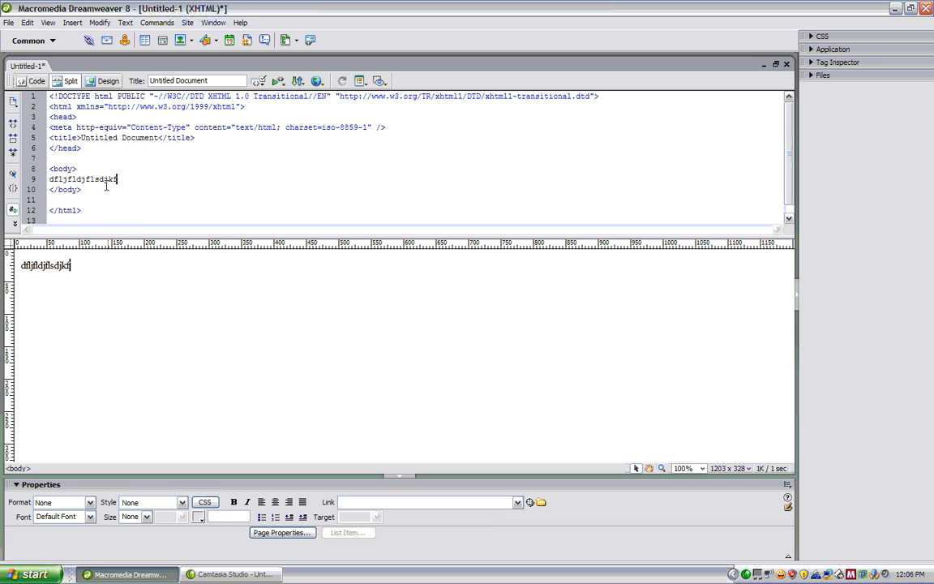
key(BackSpace)
key(BackSpace)
key(BackSpace)
key(BackSpace)
key(BackSpace)
key(BackSpace)
key(BackSpace)
key(BackSpace)
key(BackSpace)
key(BackSpace)
key(BackSpace)
key(BackSpace)
key(BackSpace)
key(BackSpace)
key(BackSpace)
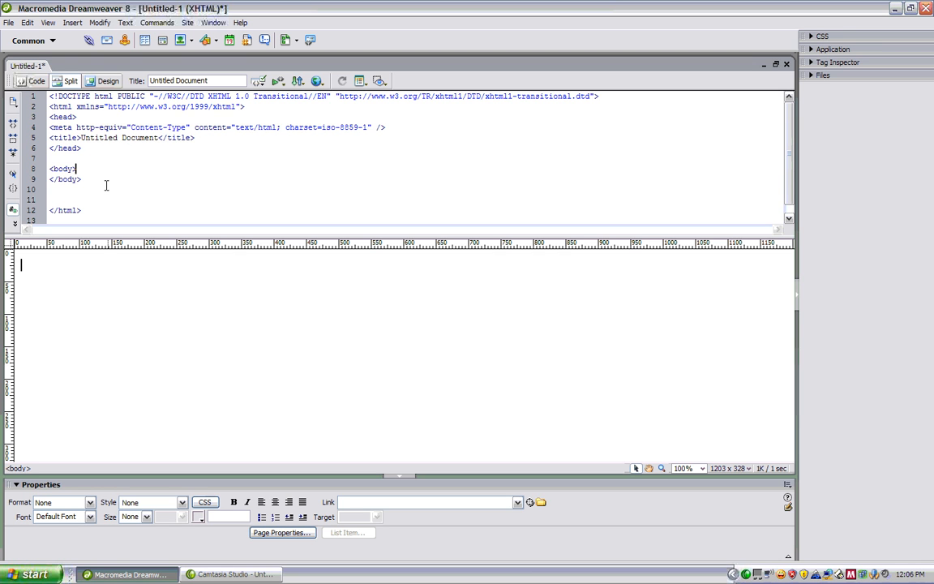
Return to Design view and look through the Layout and Text categories of insert tools, ending on Common
click(105, 81)
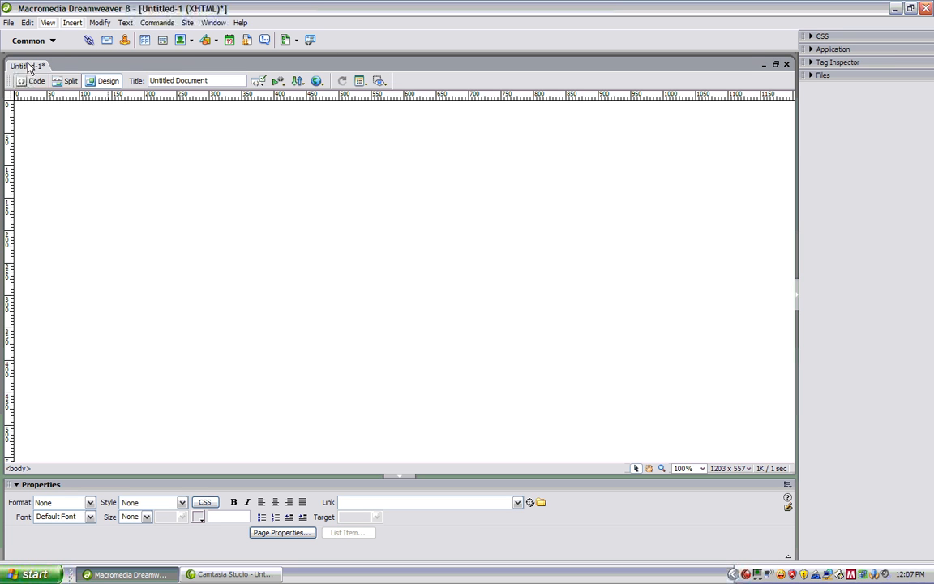
click(59, 44)
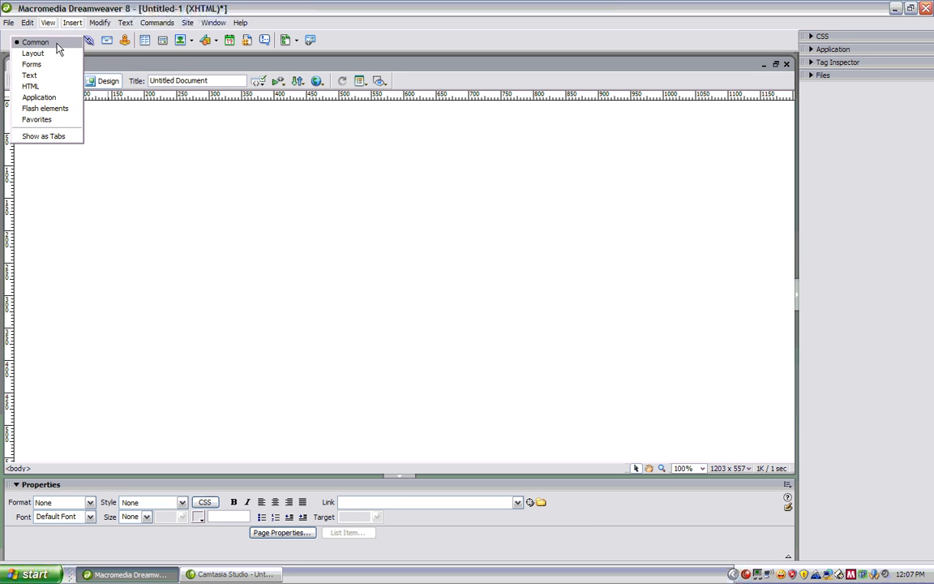
click(50, 52)
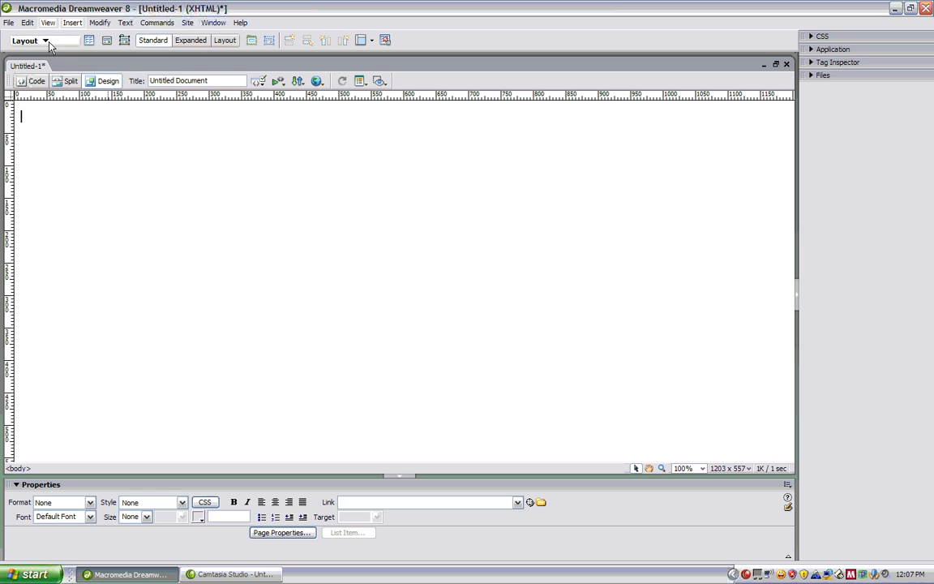
click(45, 40)
click(45, 64)
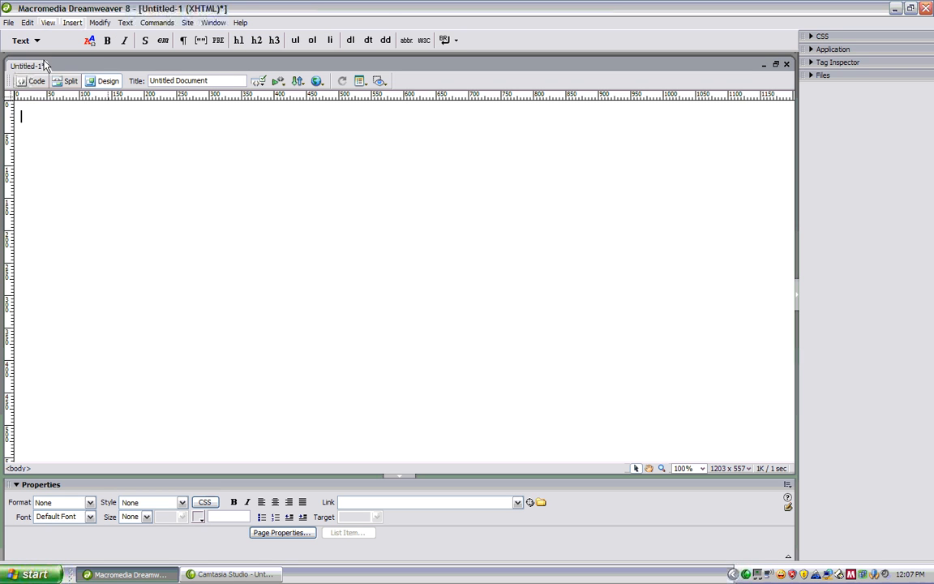
click(44, 39)
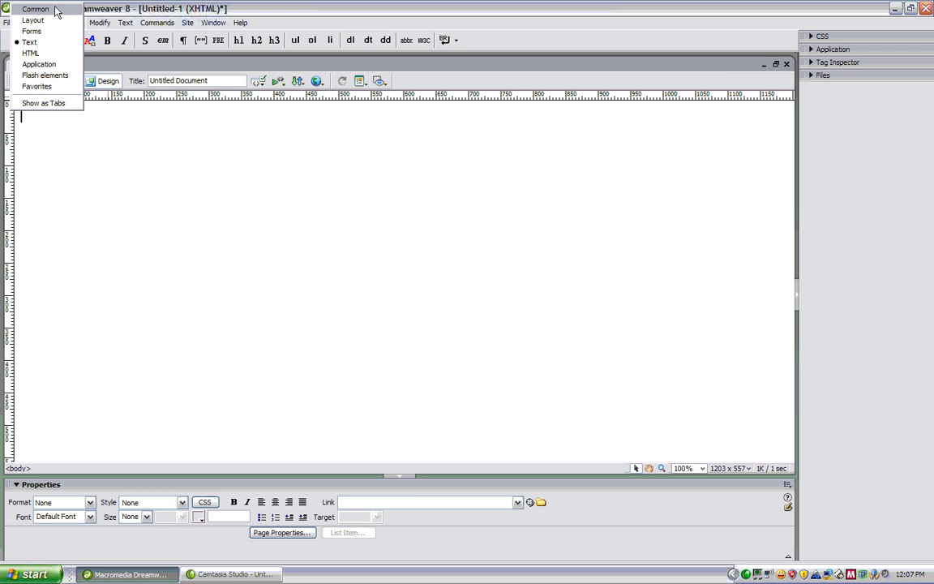
click(36, 9)
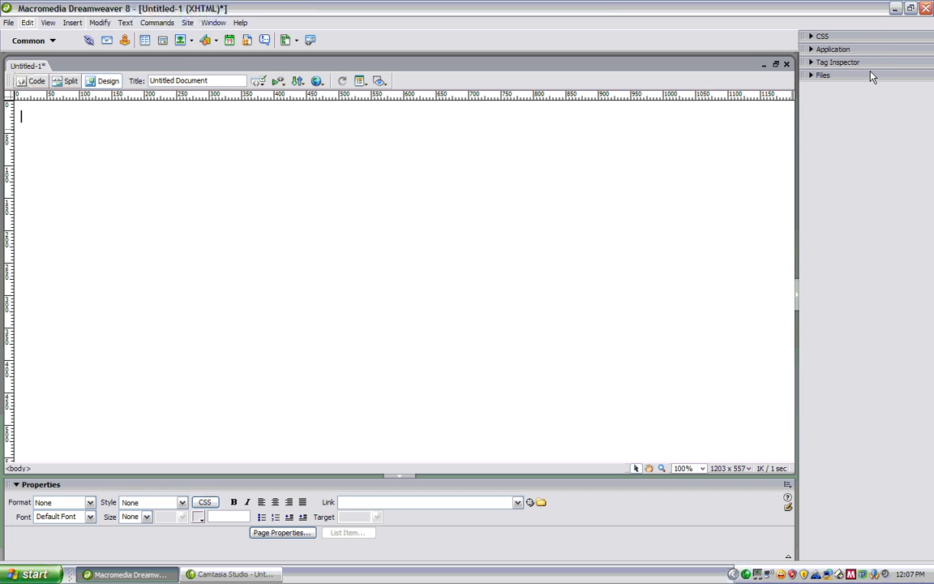
Expand the Files group to view the desktop file tree and collapse it again
click(814, 76)
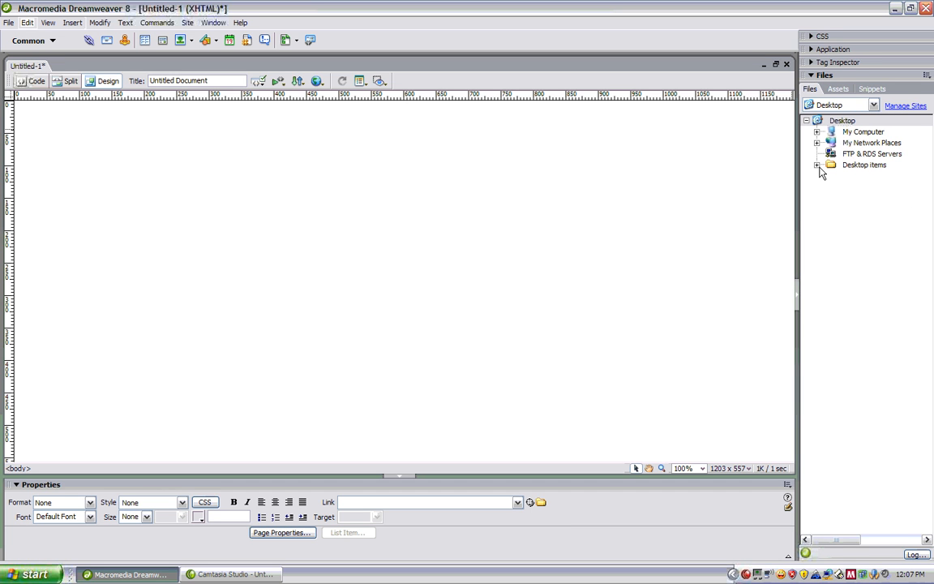
click(816, 77)
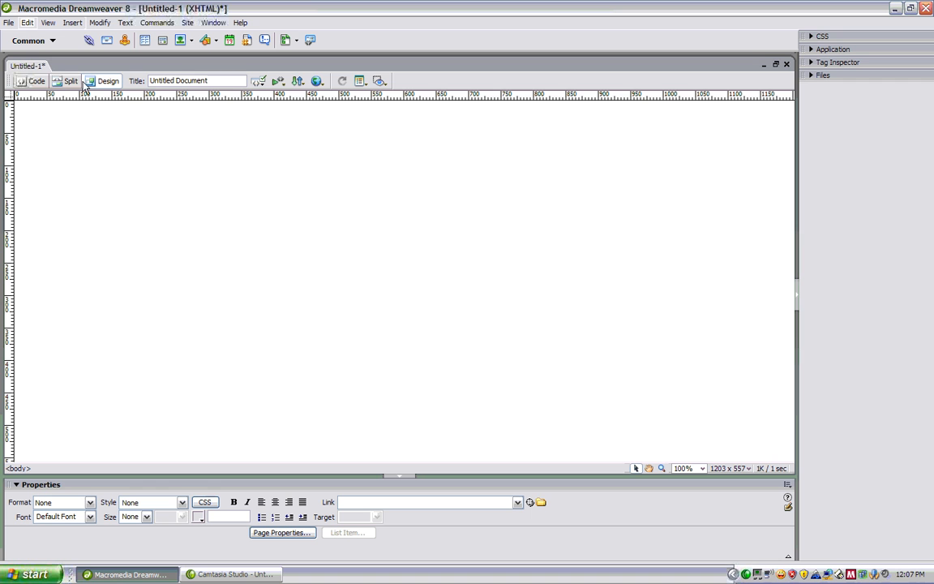
click(9, 22)
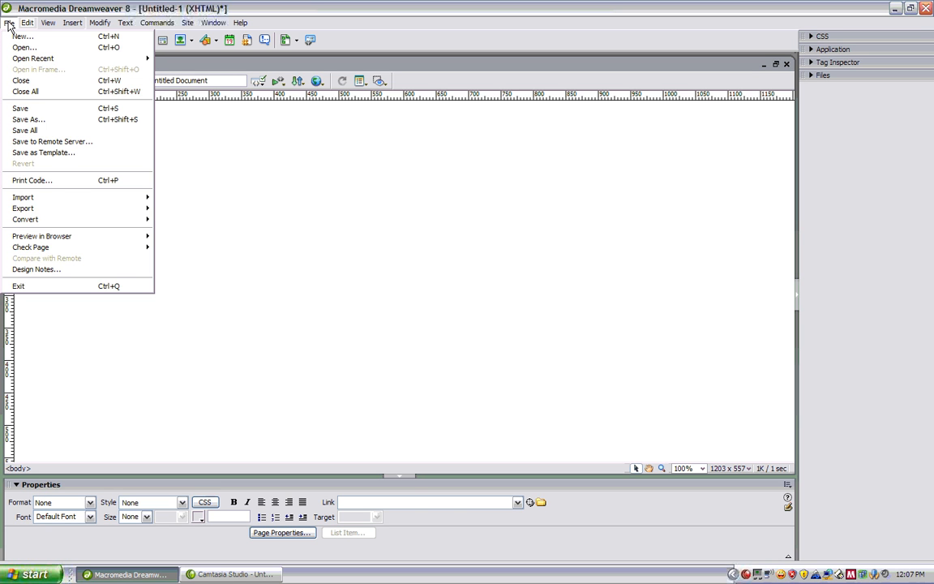
click(27, 23)
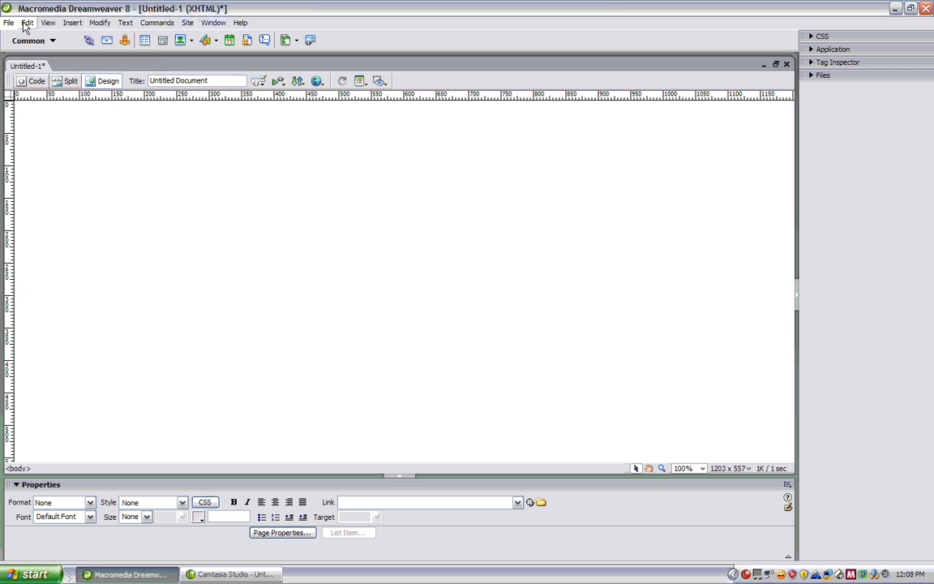
click(26, 22)
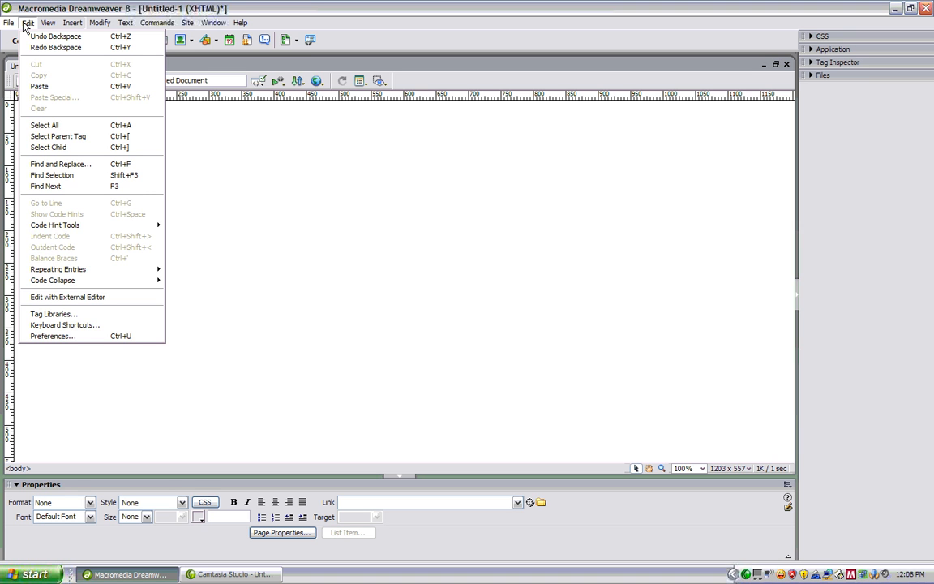
mouse_move(46, 27)
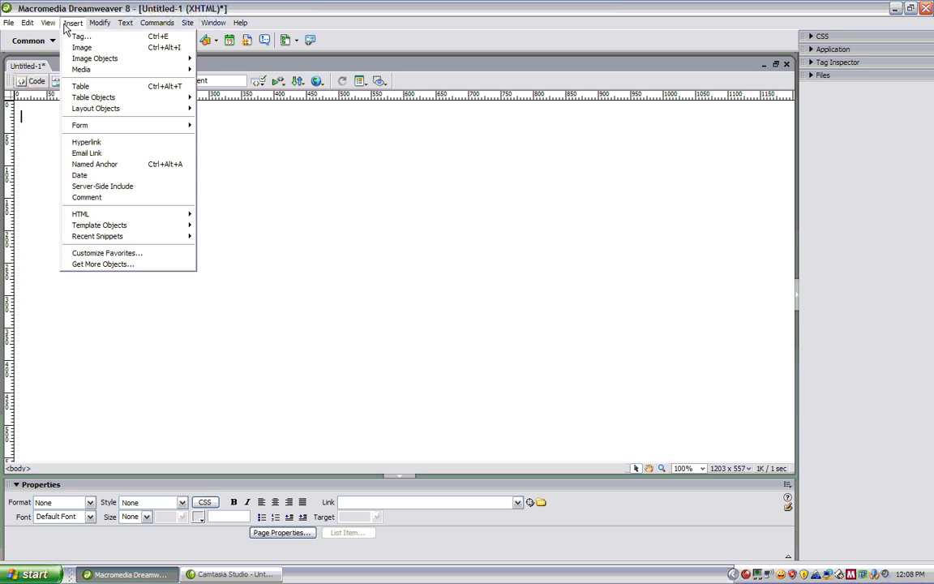
mouse_move(93, 29)
mouse_move(127, 28)
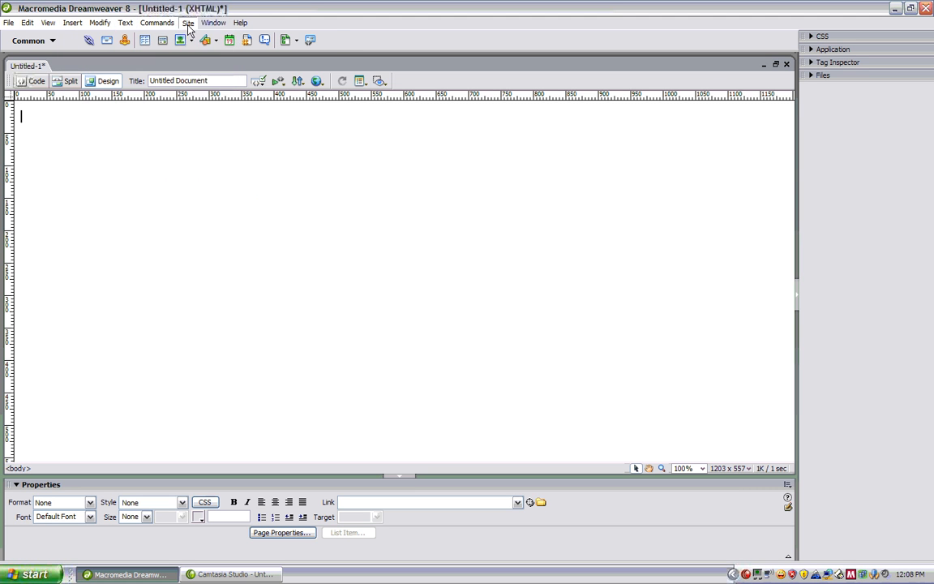
mouse_move(215, 28)
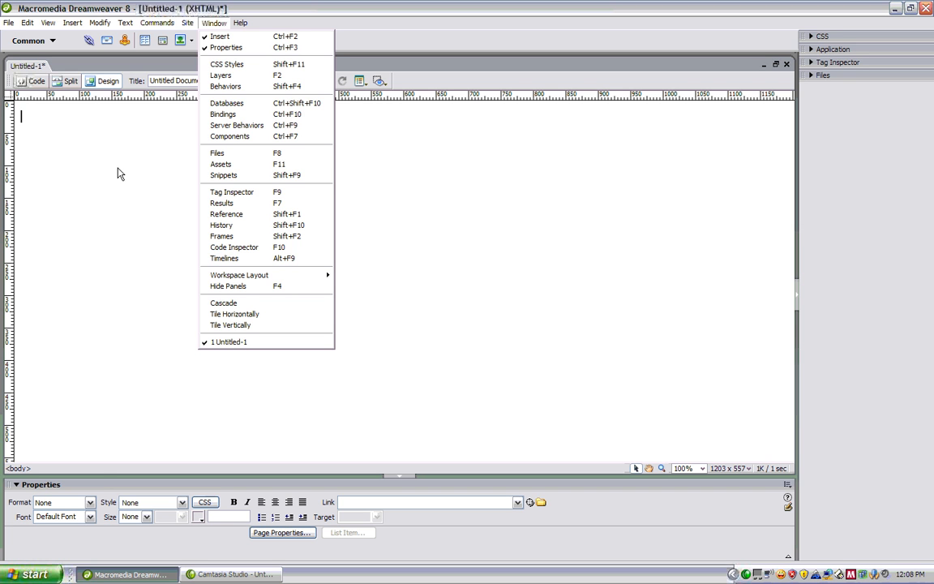
click(103, 485)
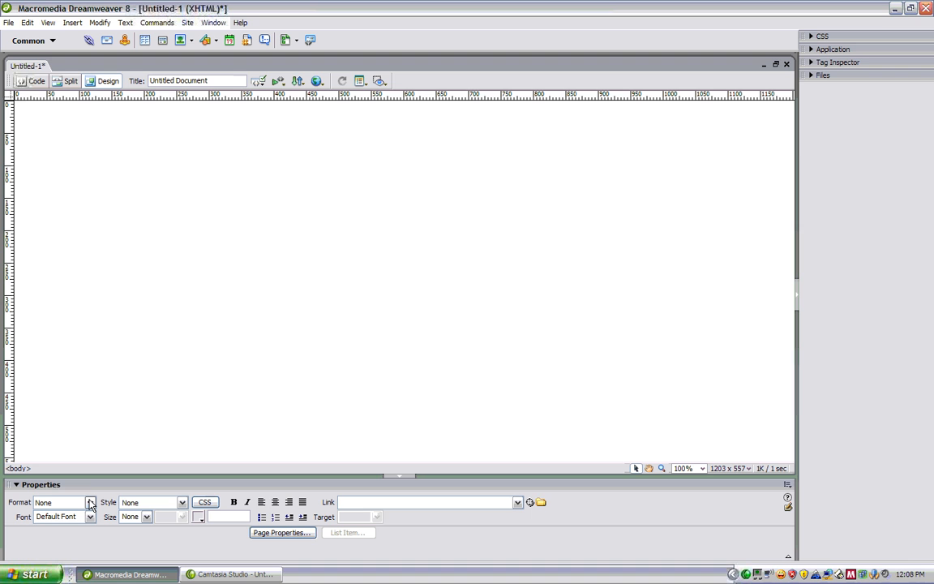
Examine the available paragraph formats, fonts, styles and text sizes in the text properties without choosing any
click(90, 502)
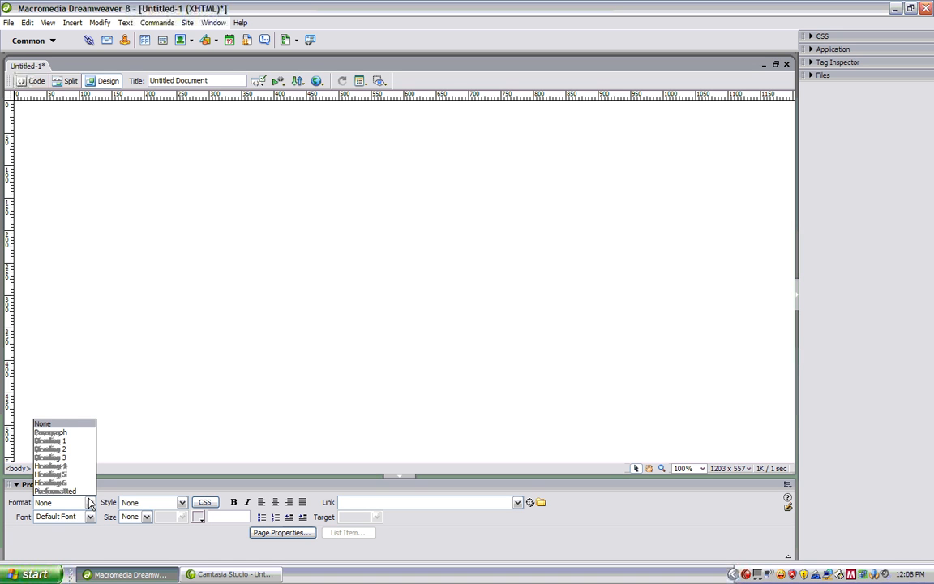
click(120, 446)
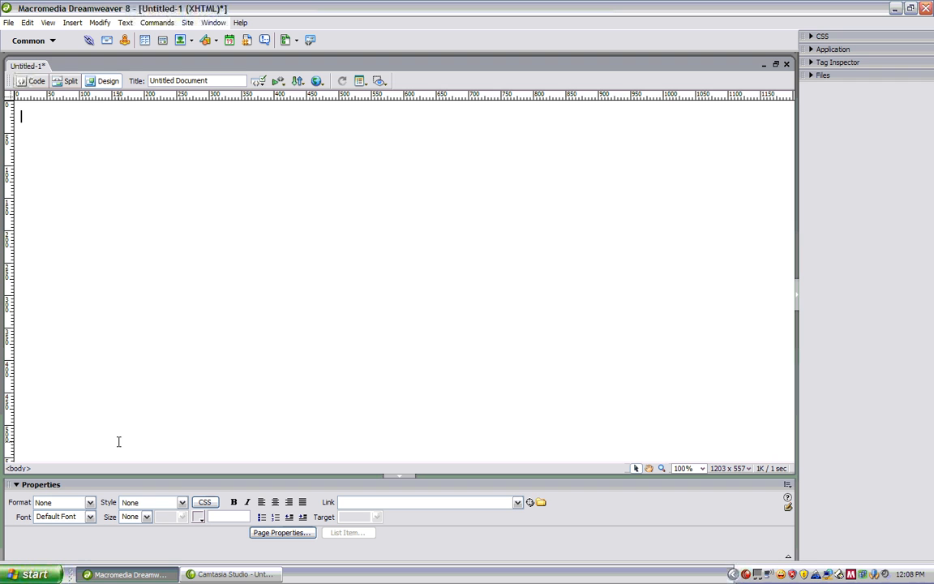
click(90, 517)
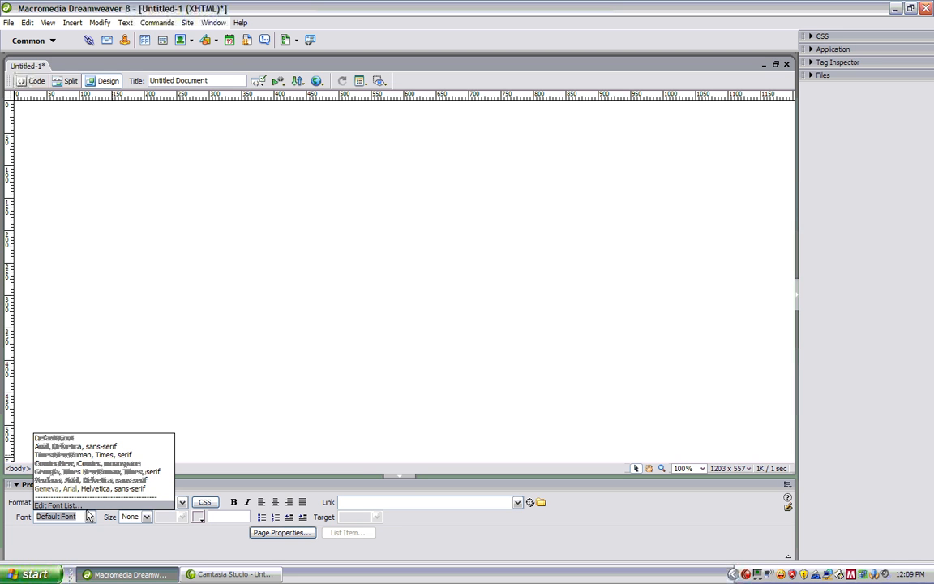
click(167, 374)
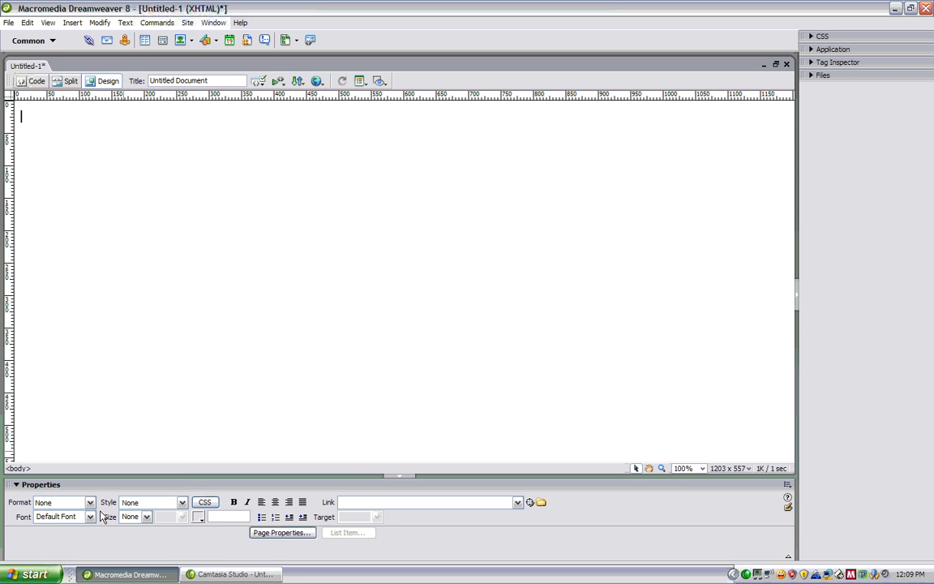
click(182, 503)
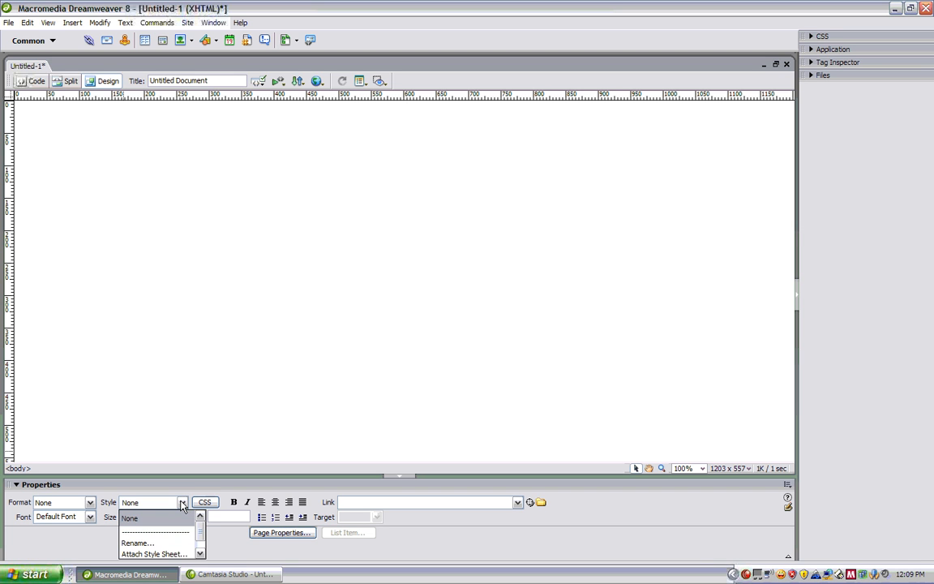
click(200, 554)
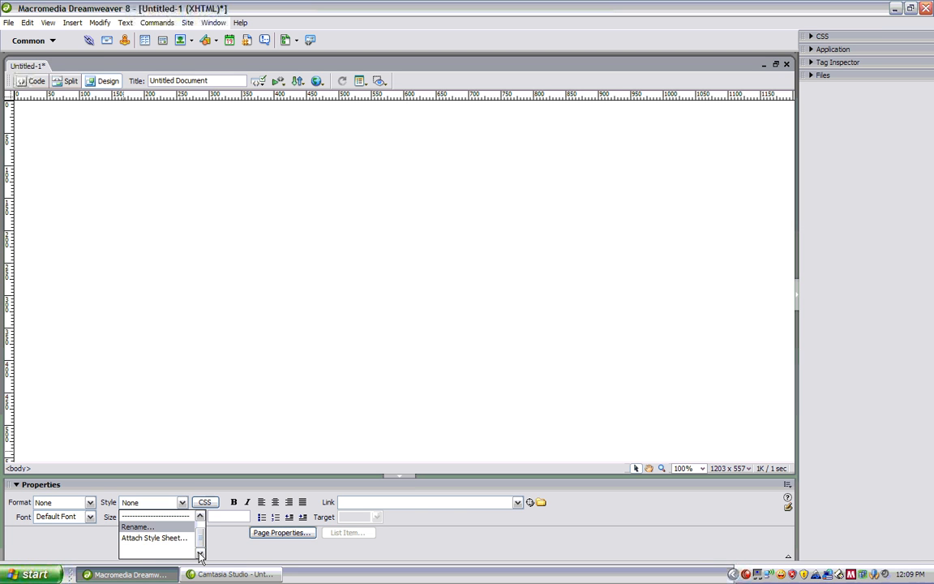
click(182, 433)
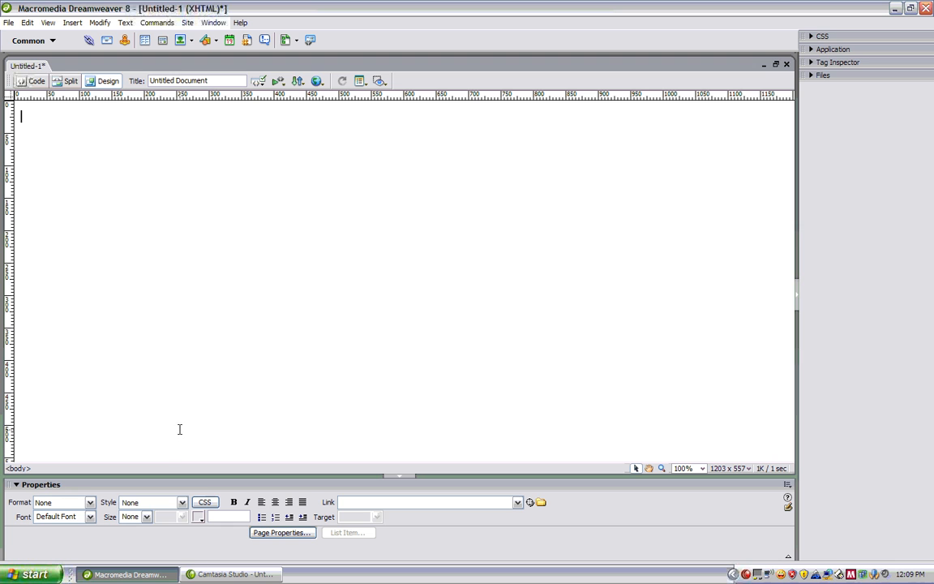
click(147, 517)
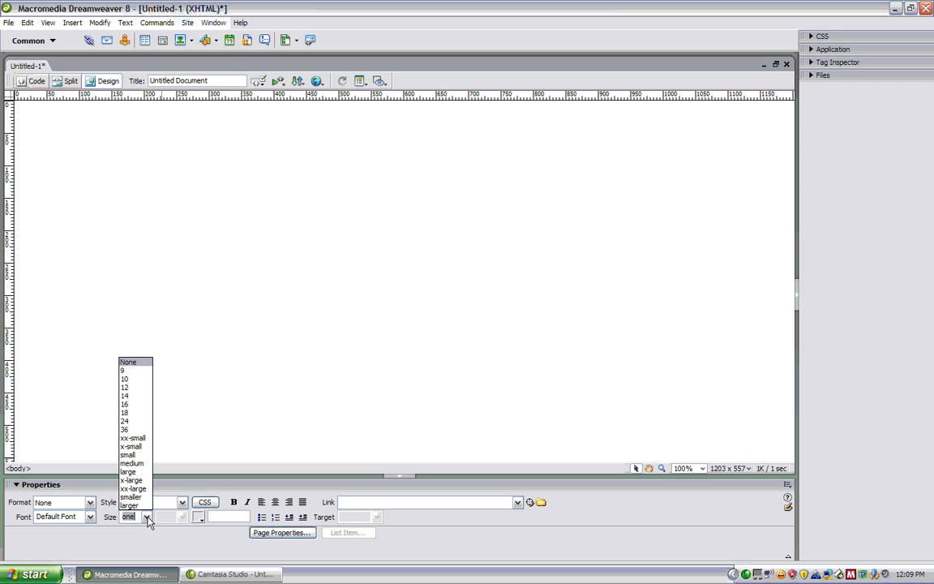
click(147, 519)
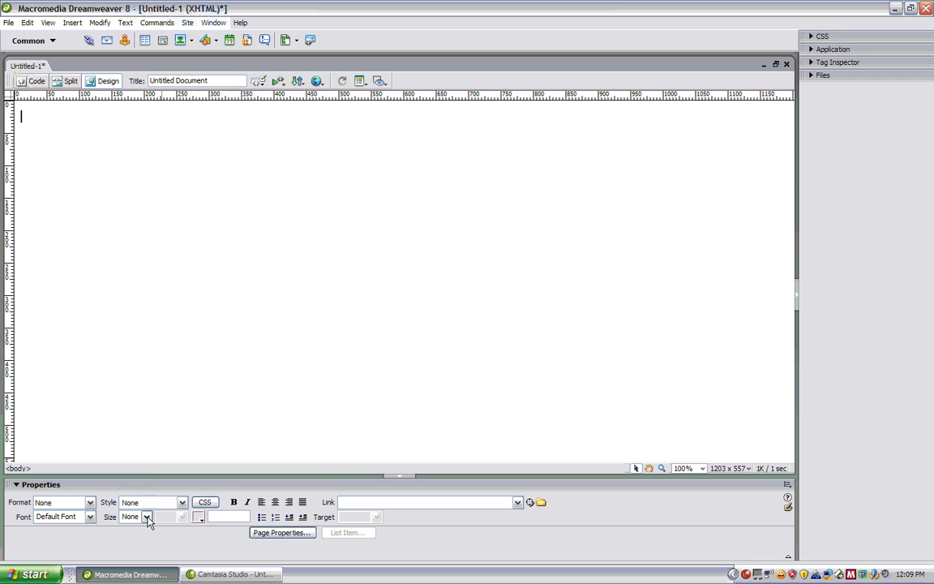
Set the text color to white #FFFFFF and change it to black #000000
click(199, 517)
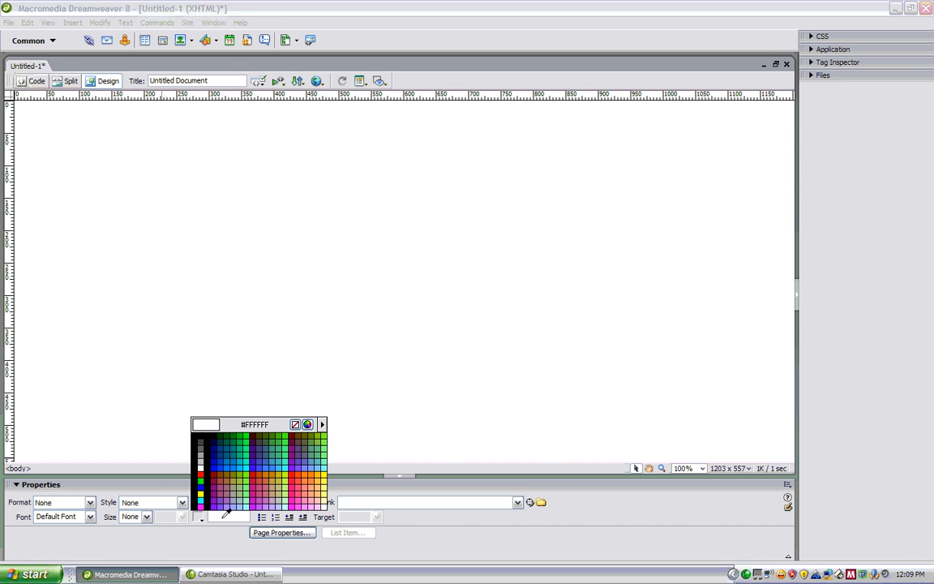
click(200, 465)
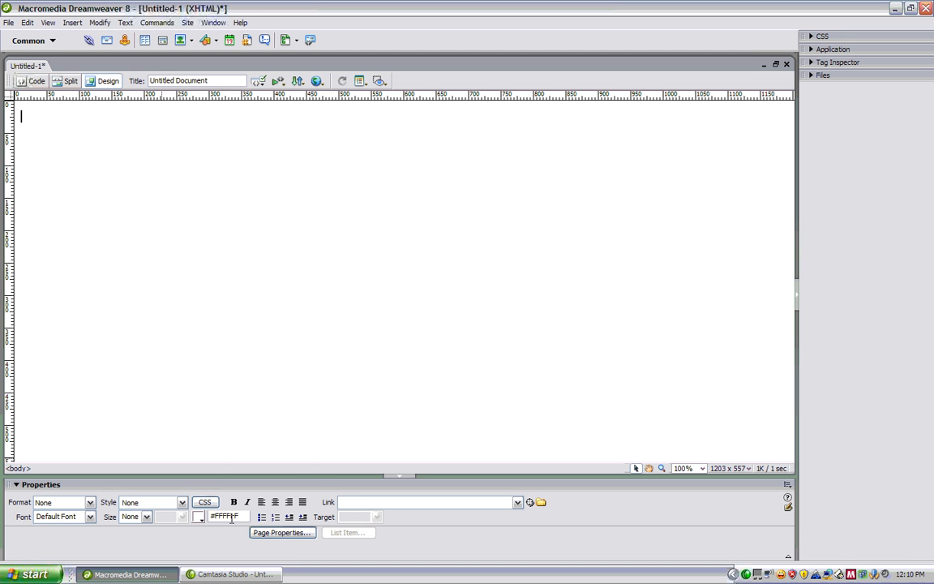
click(199, 517)
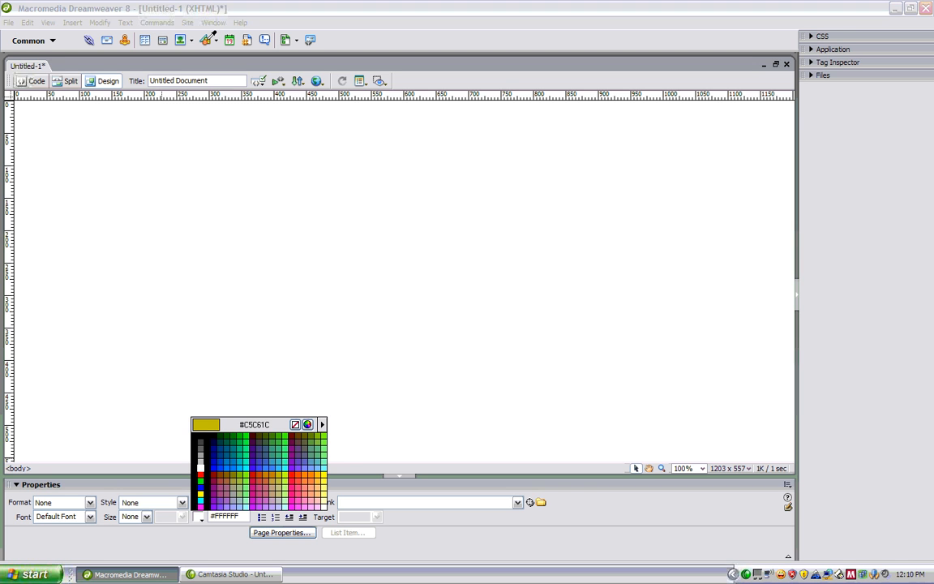
click(200, 435)
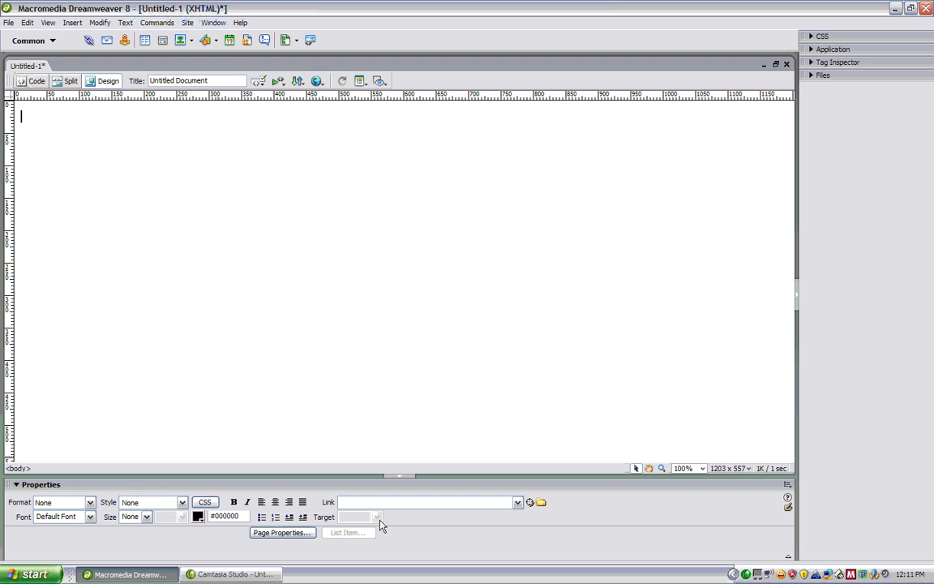
Check the link choices and view the Appearance settings in Page Properties without applying any change
click(517, 502)
click(517, 503)
click(279, 533)
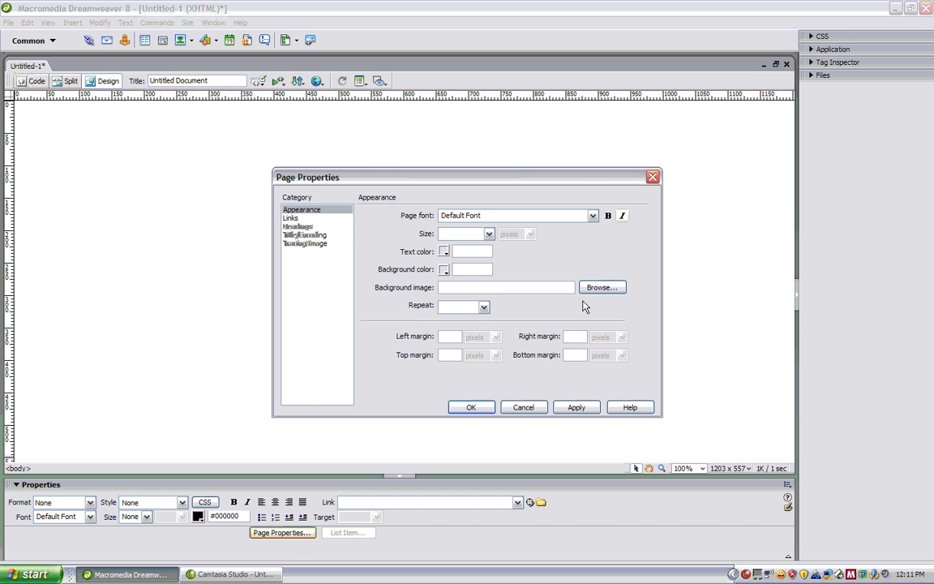
click(524, 407)
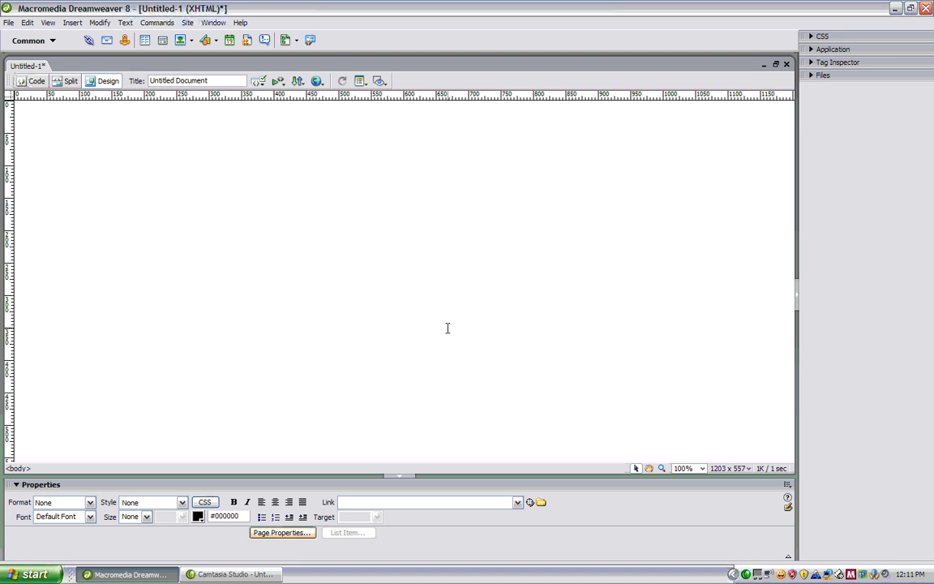
Examine the list of panels that can be shown and the insert categories without choosing any
click(219, 25)
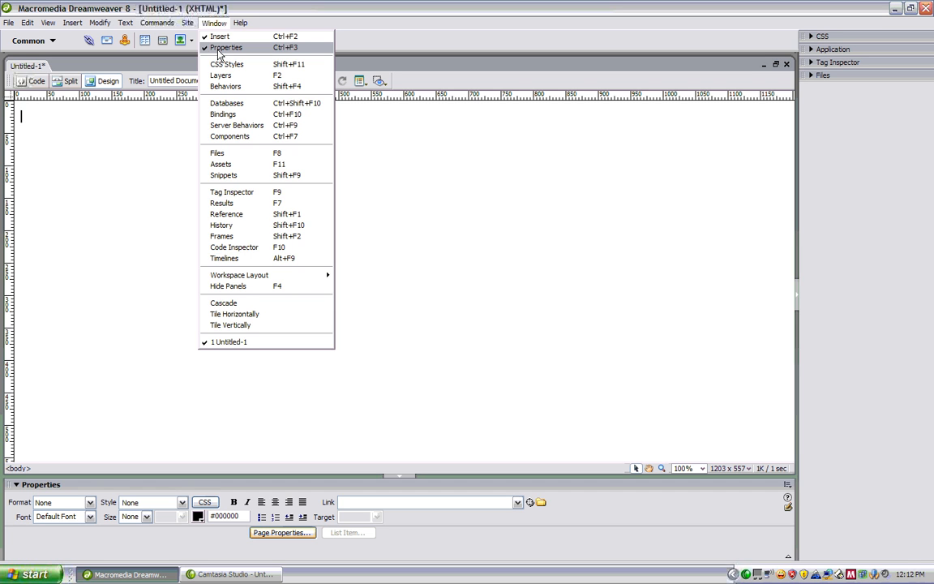
click(87, 151)
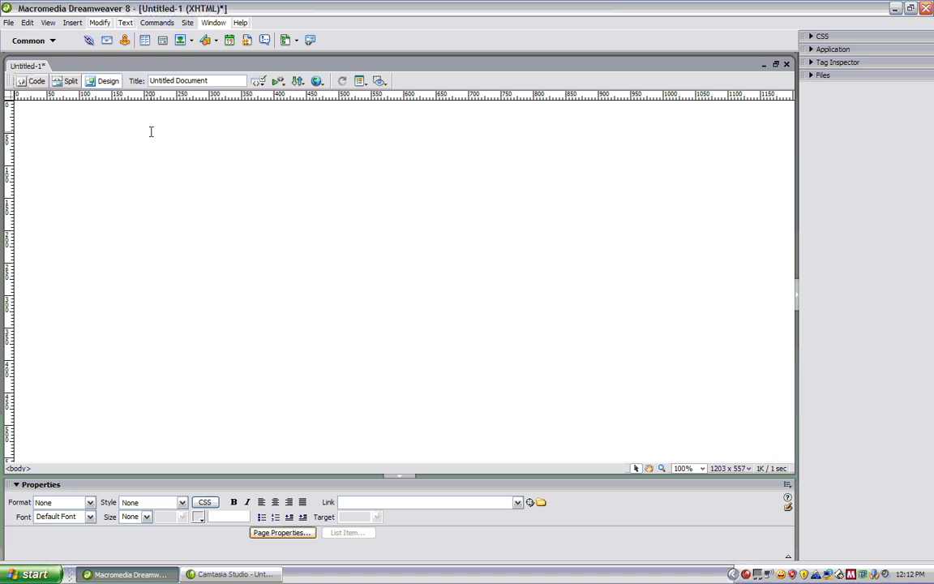
click(48, 41)
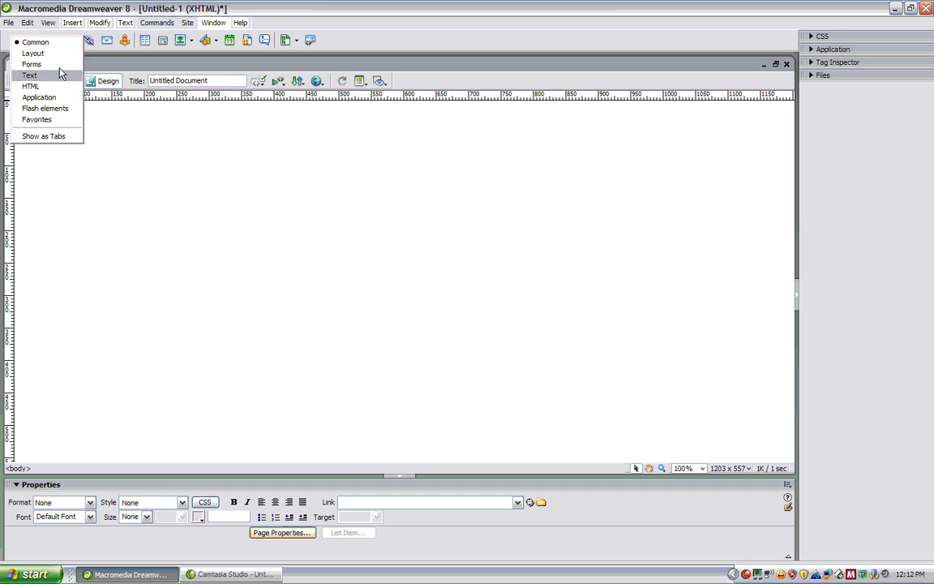
click(122, 169)
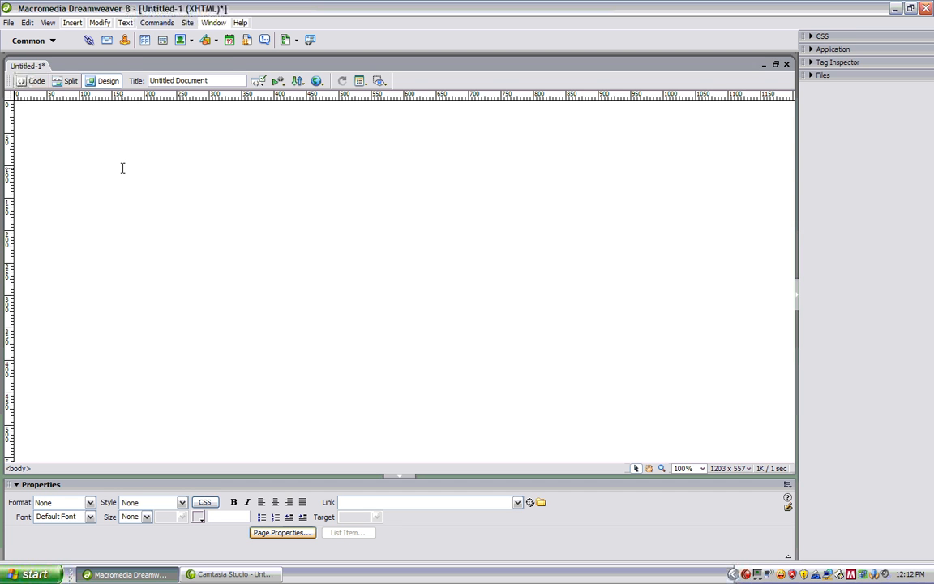
click(215, 22)
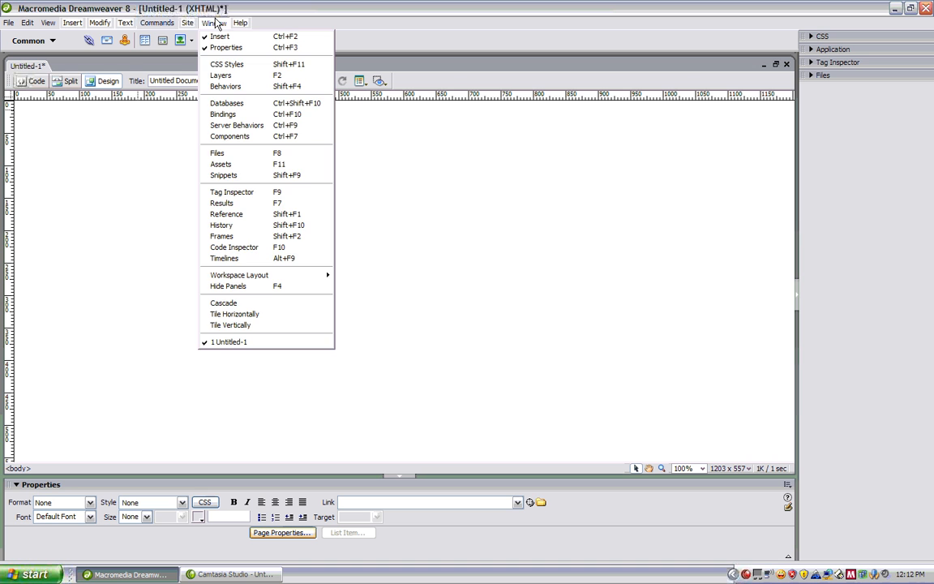
click(138, 186)
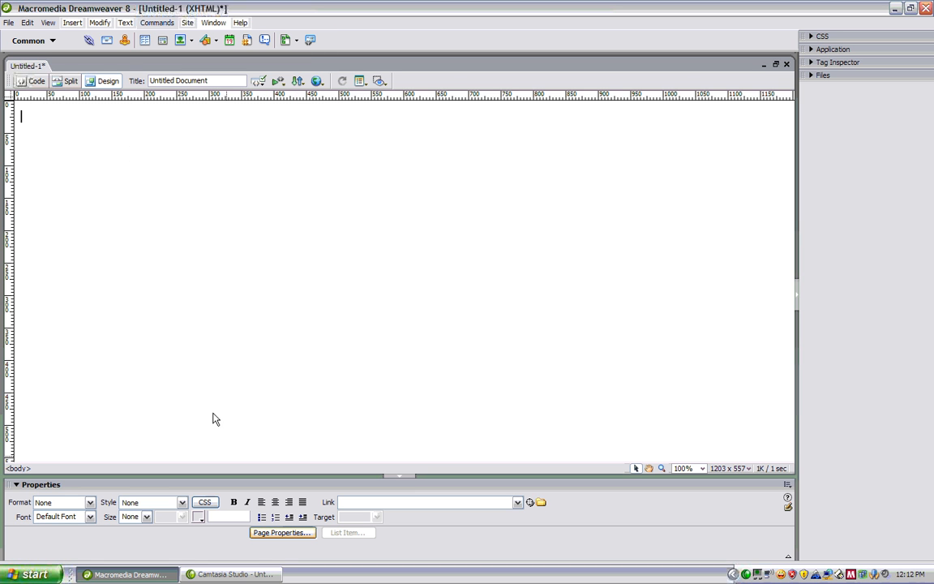
In Page Properties, set the page's text color to #000000 and the text size to 12 pixels
click(261, 534)
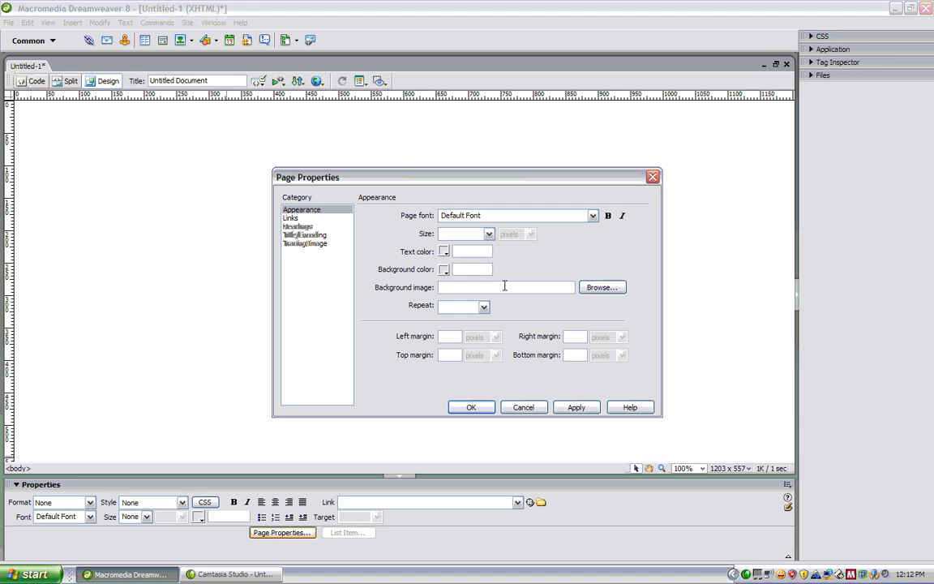
click(451, 335)
click(443, 253)
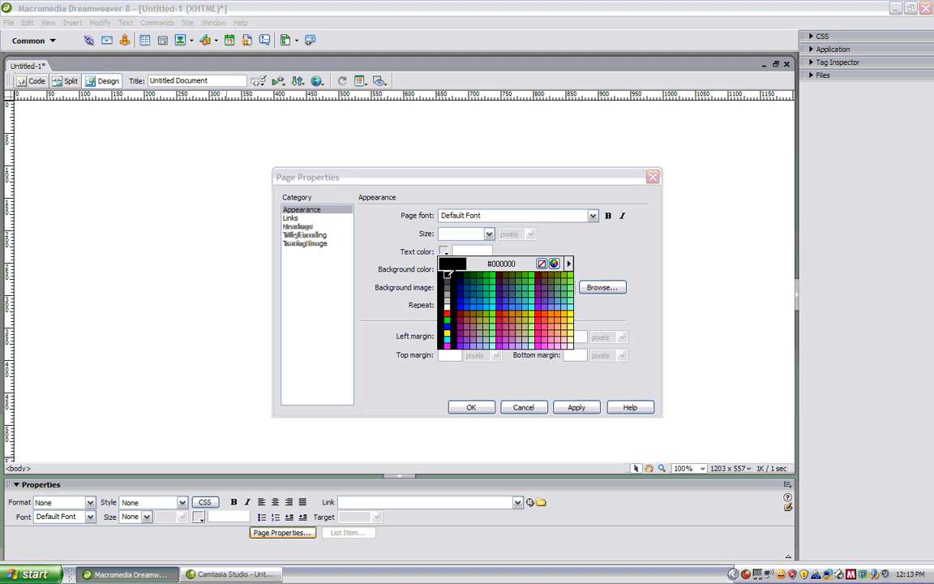
click(445, 276)
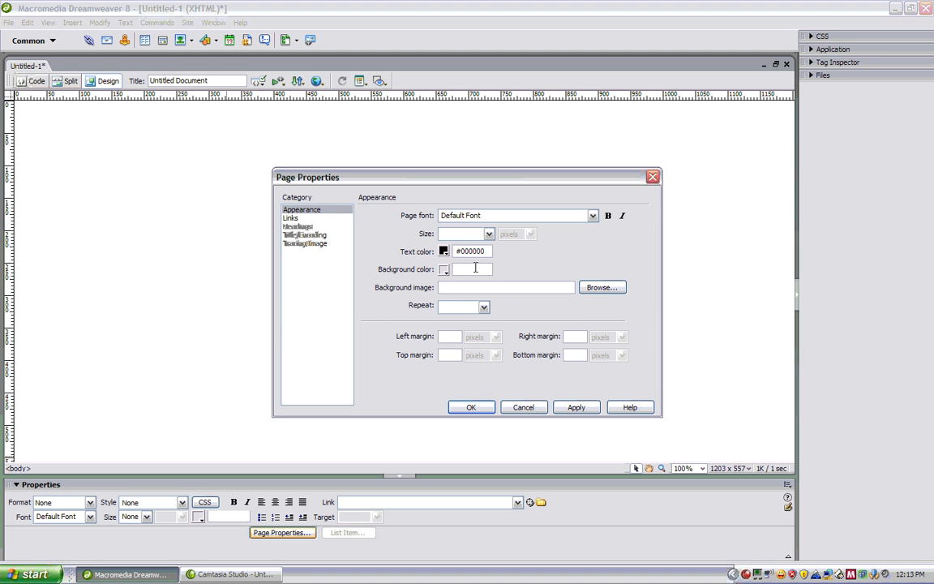
click(490, 233)
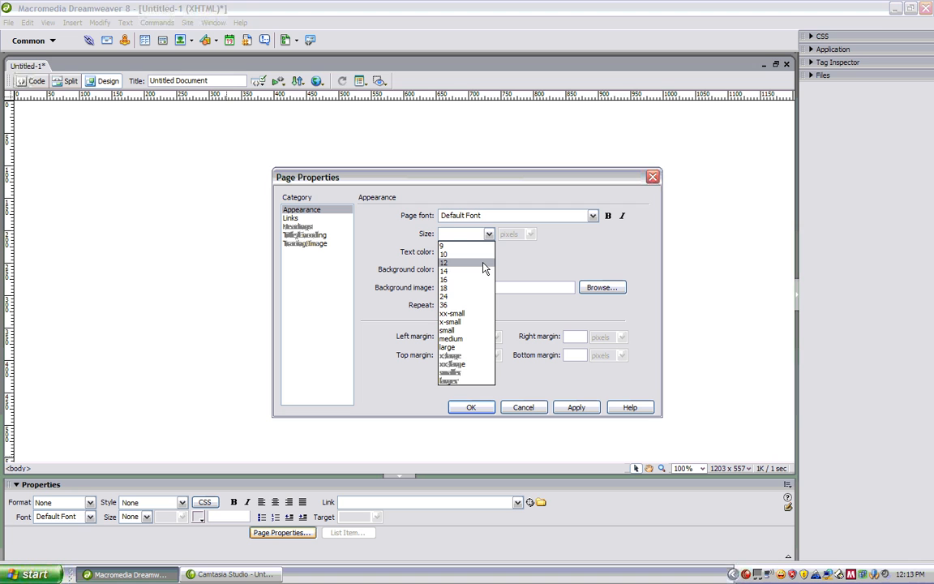
click(483, 263)
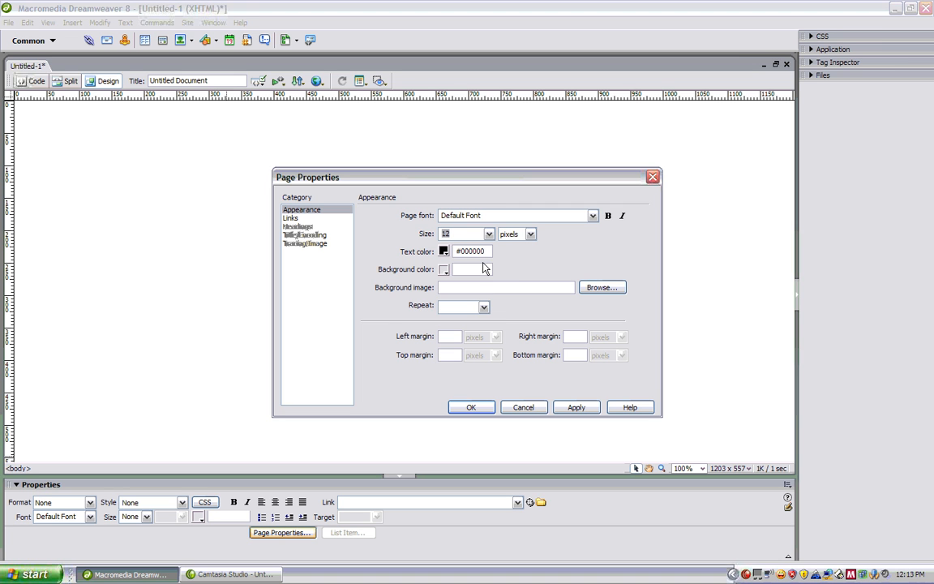
Review the Links and Headings settings in Page Properties, and set the document title to "My First Web Page"
click(305, 219)
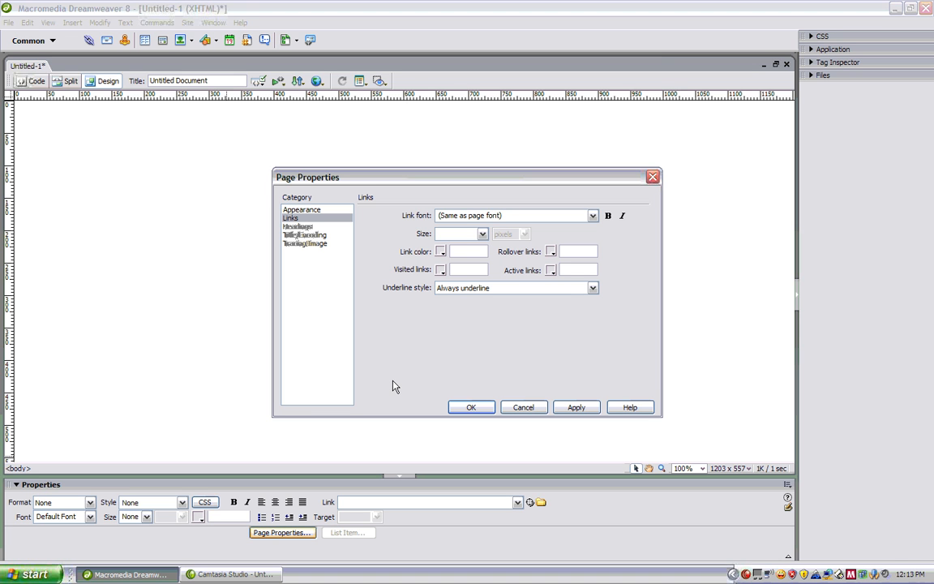
click(304, 228)
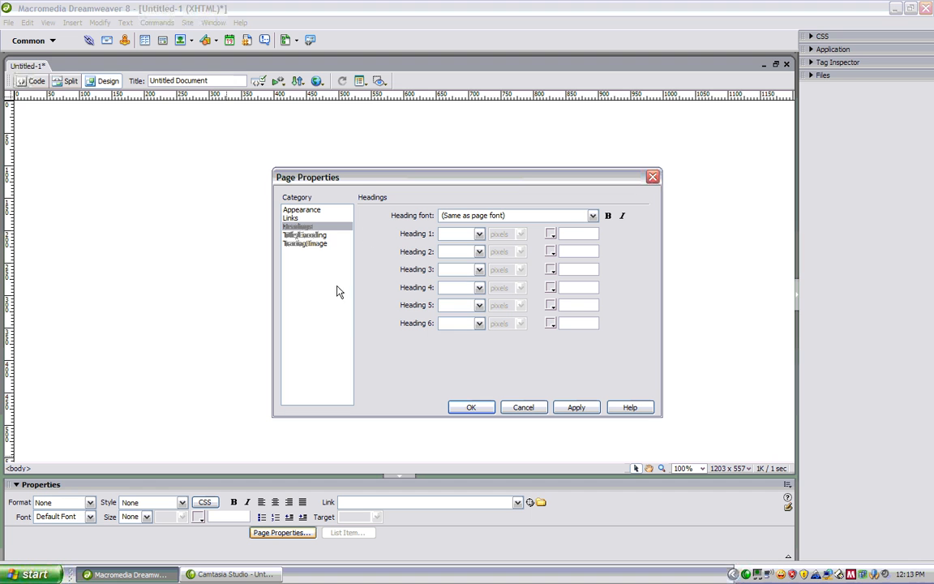
click(318, 235)
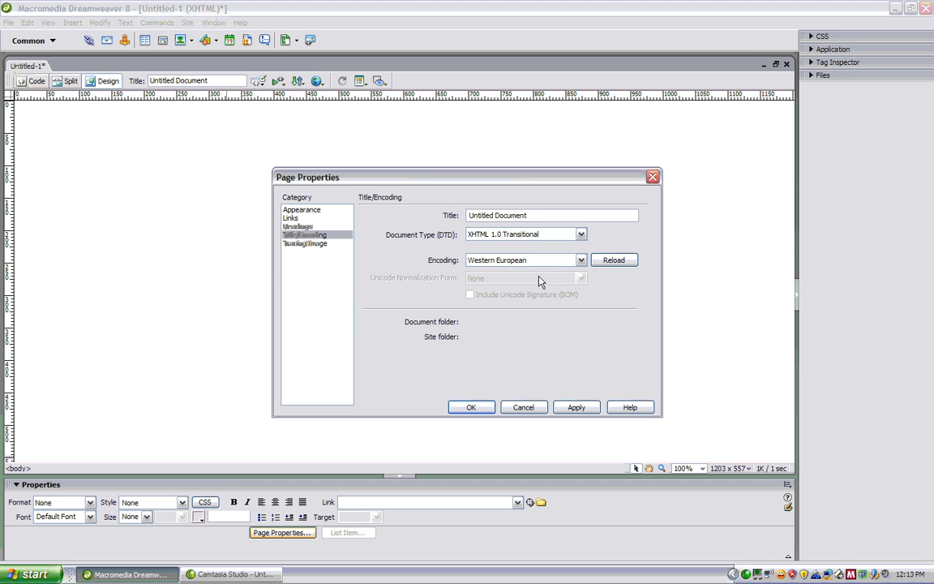
click(538, 212)
key(BackSpace)
key(BackSpace)
key(BackSpace)
key(BackSpace)
key(BackSpace)
key(BackSpace)
key(BackSpace)
key(BackSpace)
key(BackSpace)
key(BackSpace)
key(BackSpace)
key(BackSpace)
key(BackSpace)
key(BackSpace)
key(BackSpace)
key(BackSpace)
key(BackSpace)
text(My First Web Page)
Check the encoding choices and Tracing Image settings without changing them, and accept the page properties
click(580, 260)
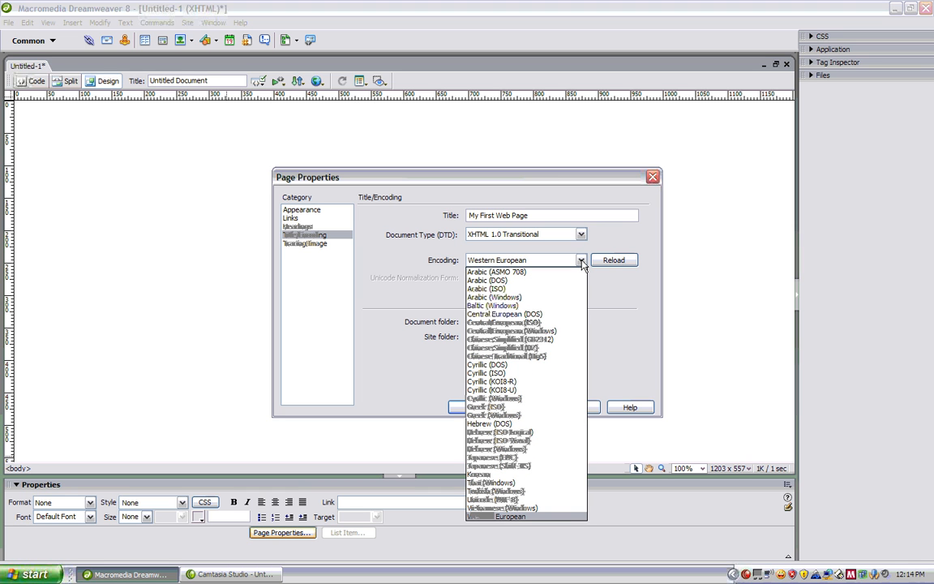
click(581, 261)
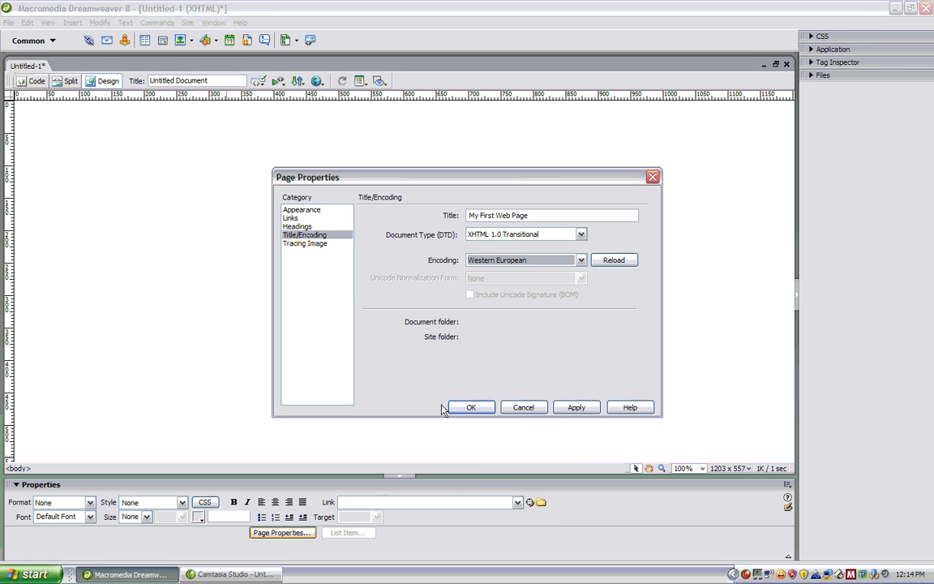
click(308, 244)
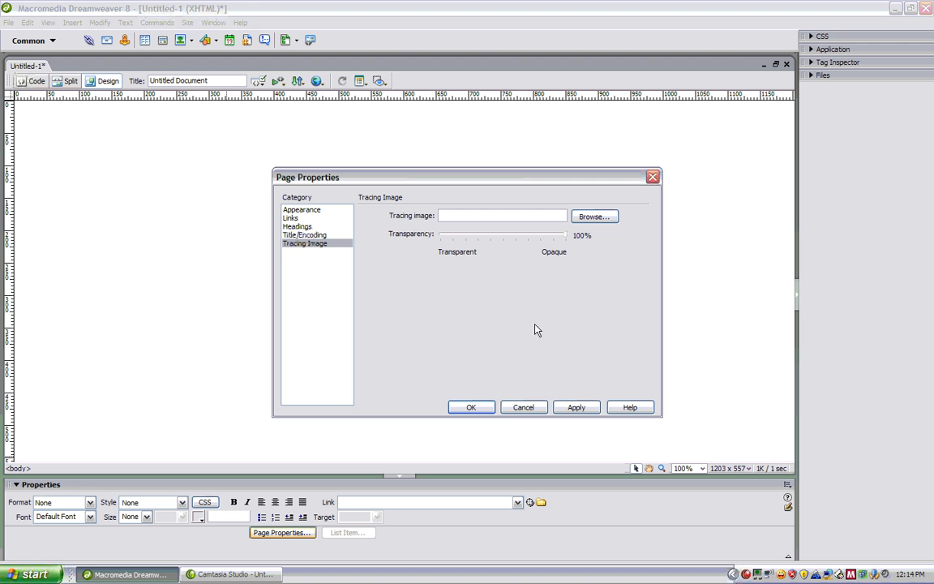
click(471, 406)
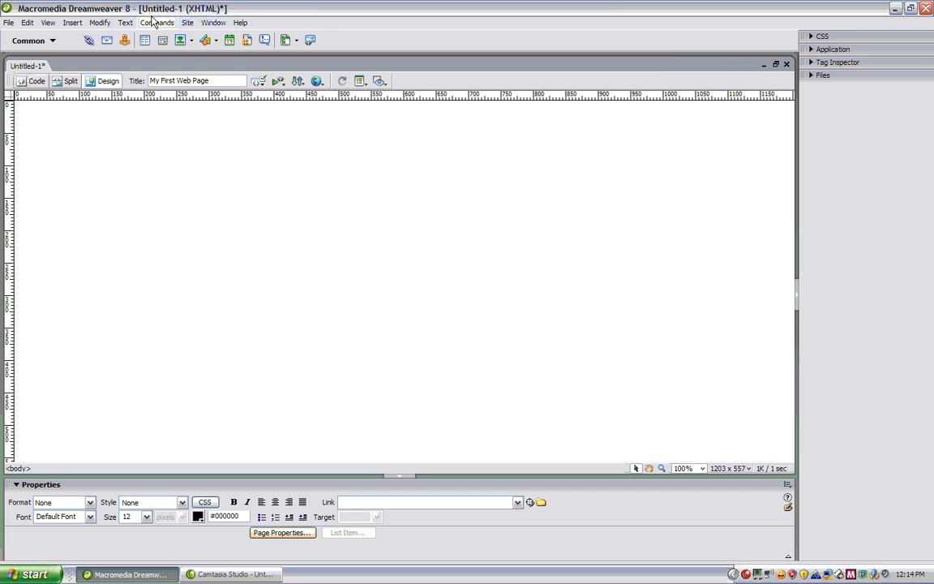
Reopen Page Properties to view the Appearance settings and cancel without changing anything
click(152, 23)
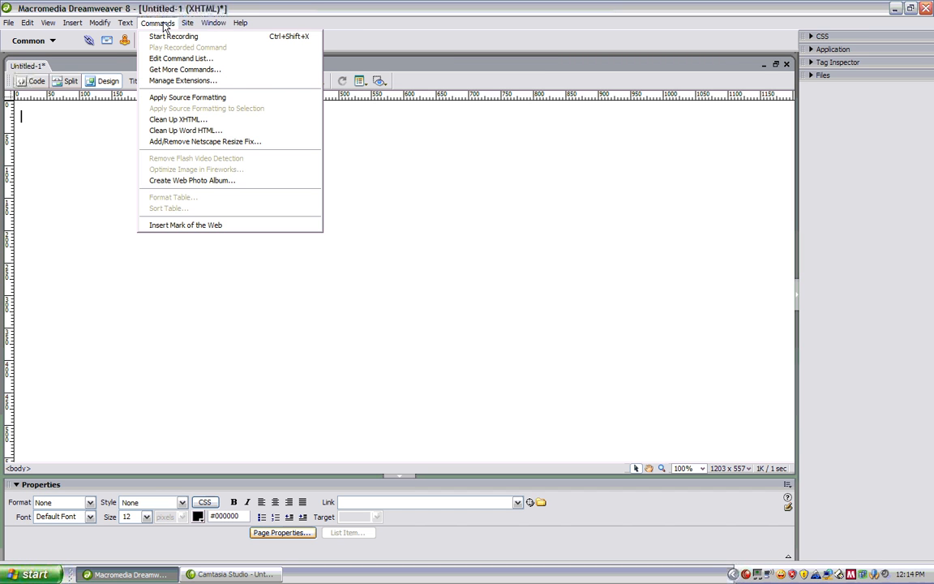
mouse_move(111, 23)
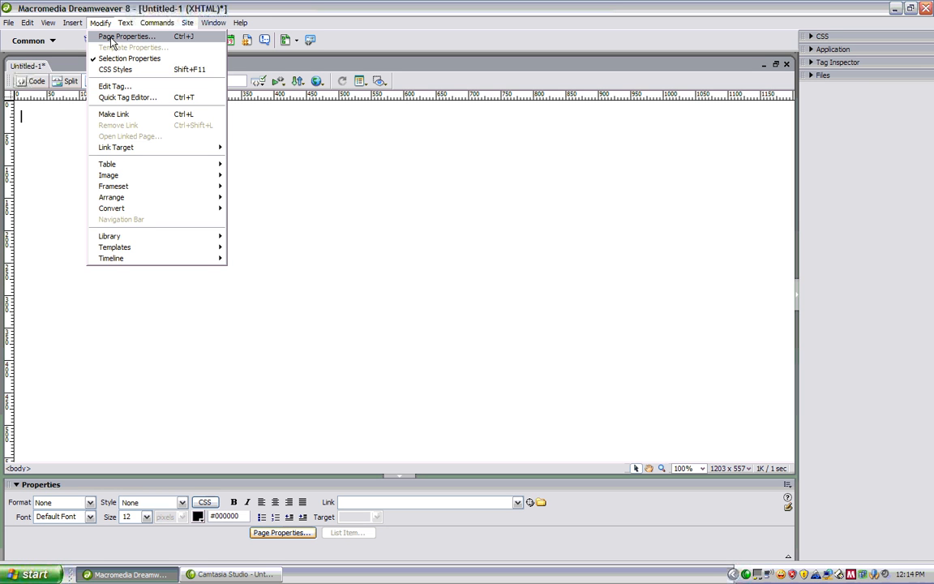
click(122, 37)
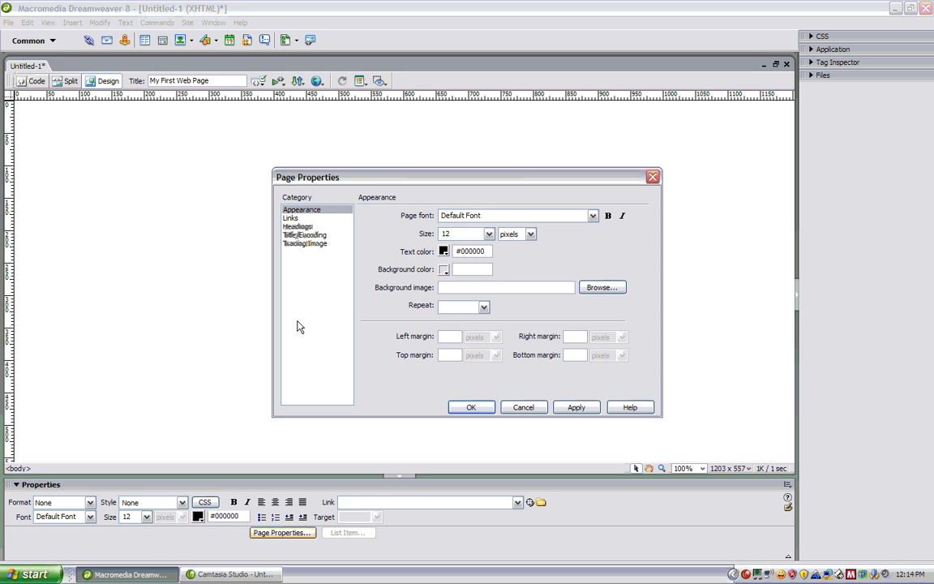
click(533, 407)
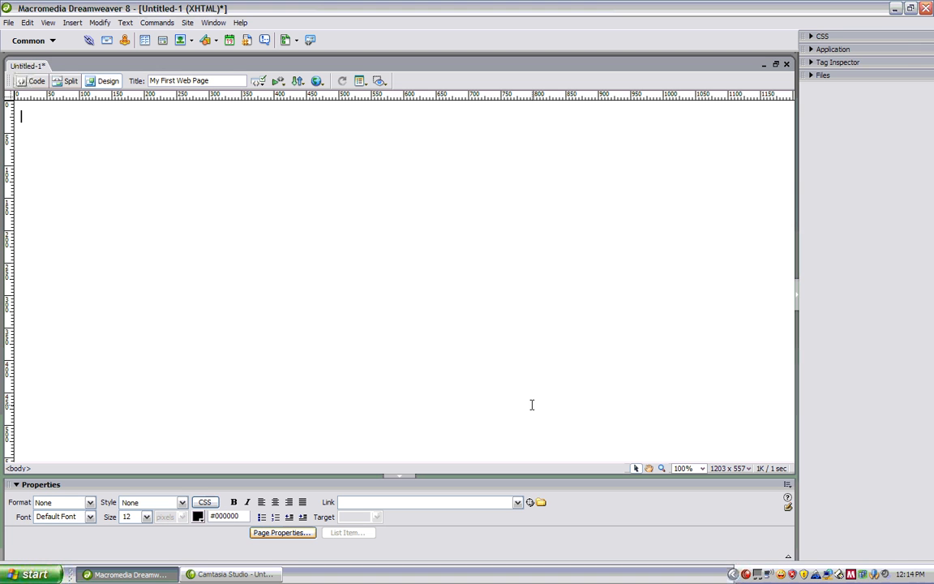
Examine the available page modification, text, automation and view commands without choosing any
click(99, 23)
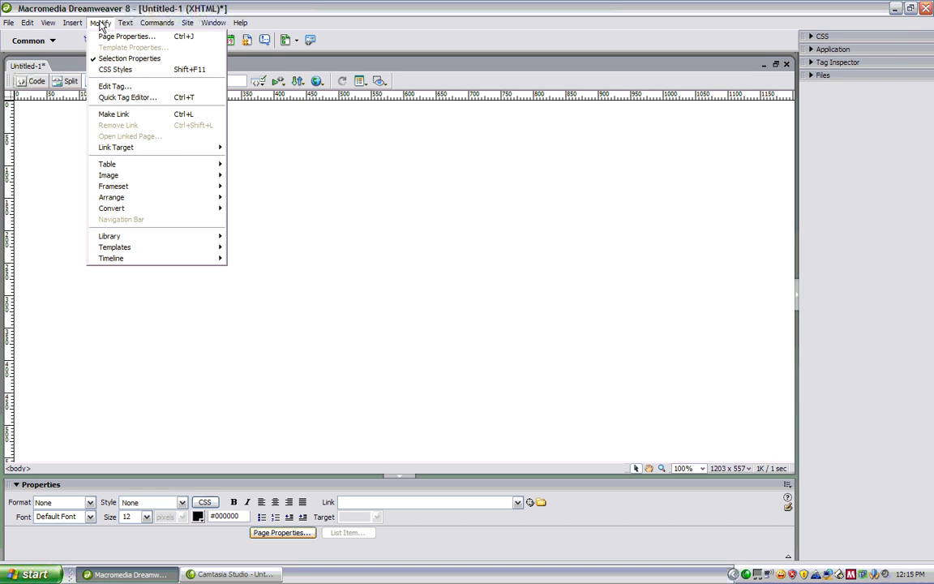
mouse_move(128, 26)
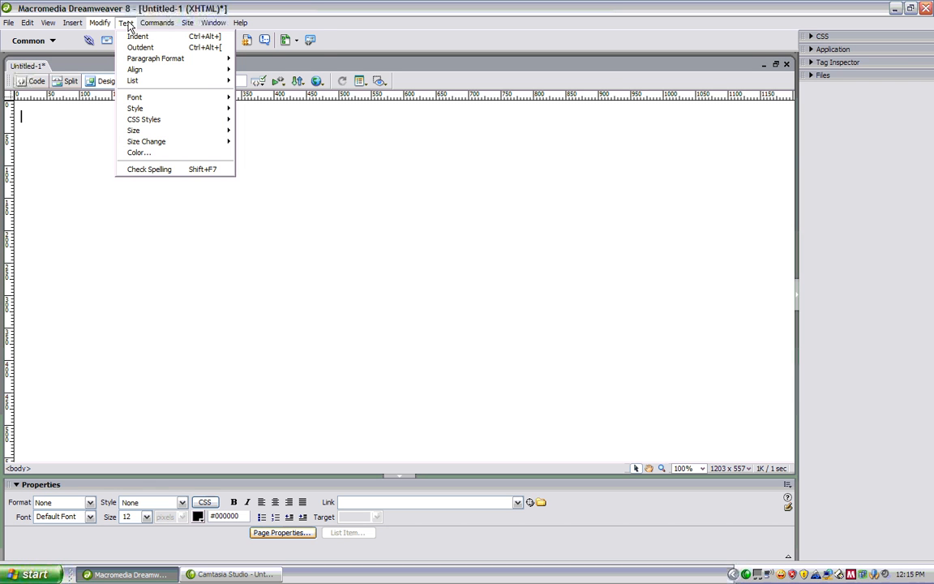
mouse_move(157, 28)
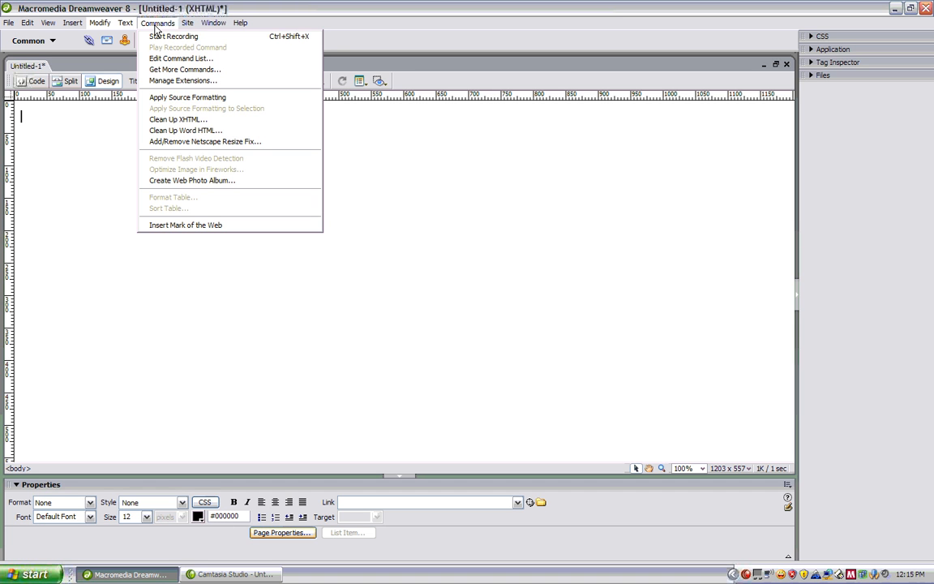
mouse_move(95, 27)
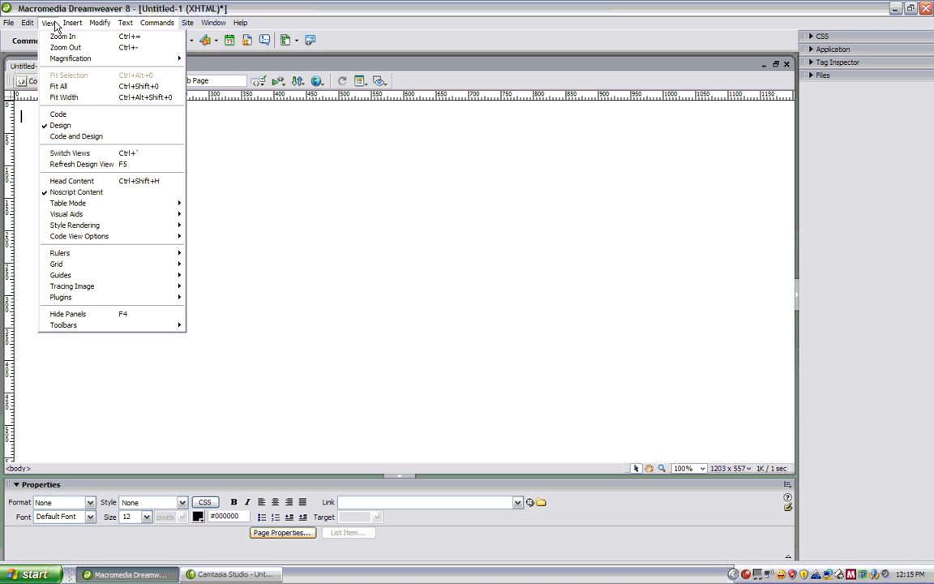
click(232, 181)
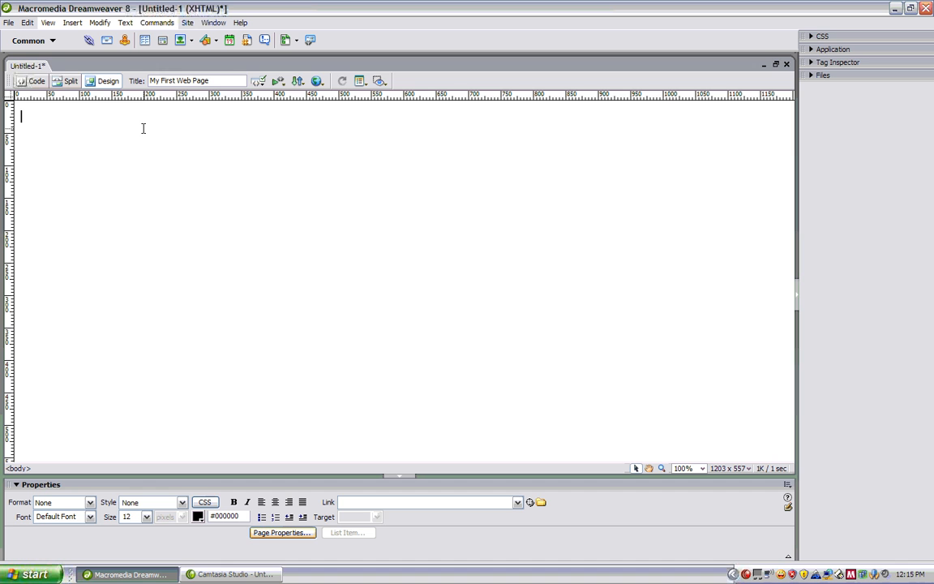
Enter the line "My first Dreamweaver Page" at the top of the blank page
text(MY first Dreamweaver Pav)
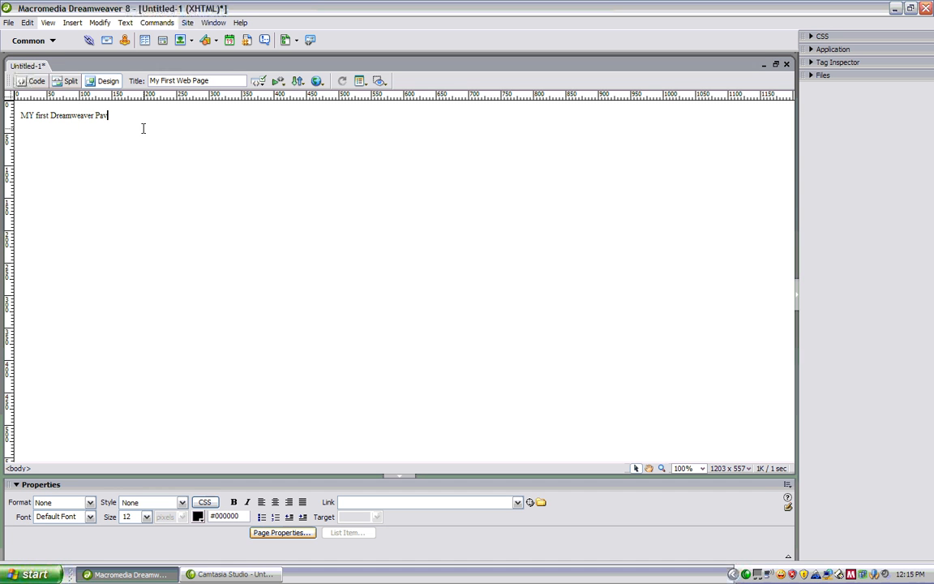
key(BackSpace)
key(BackSpace)
text(age)
click(33, 114)
key(BackSpace)
text(y)
click(121, 115)
Compare the Heading 5 and Heading 1 formats on the line "My first Dreamweaver Page", leaving it as Heading 5
drag(30, 126, 12, 97)
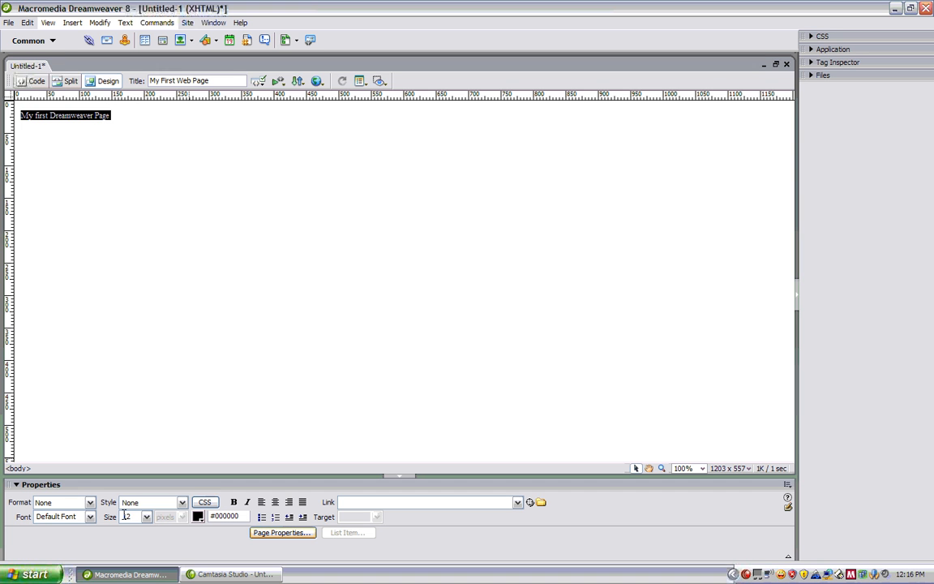
click(90, 503)
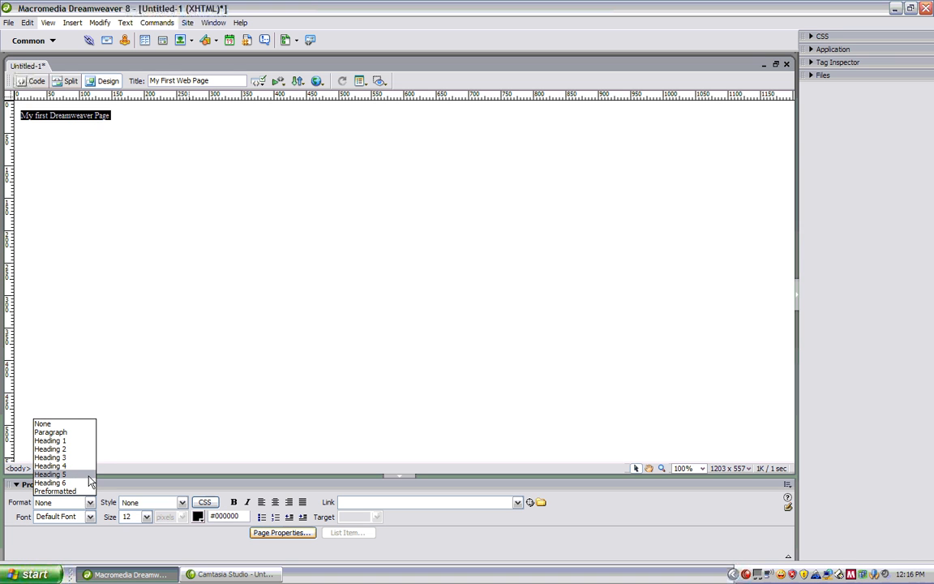
click(90, 482)
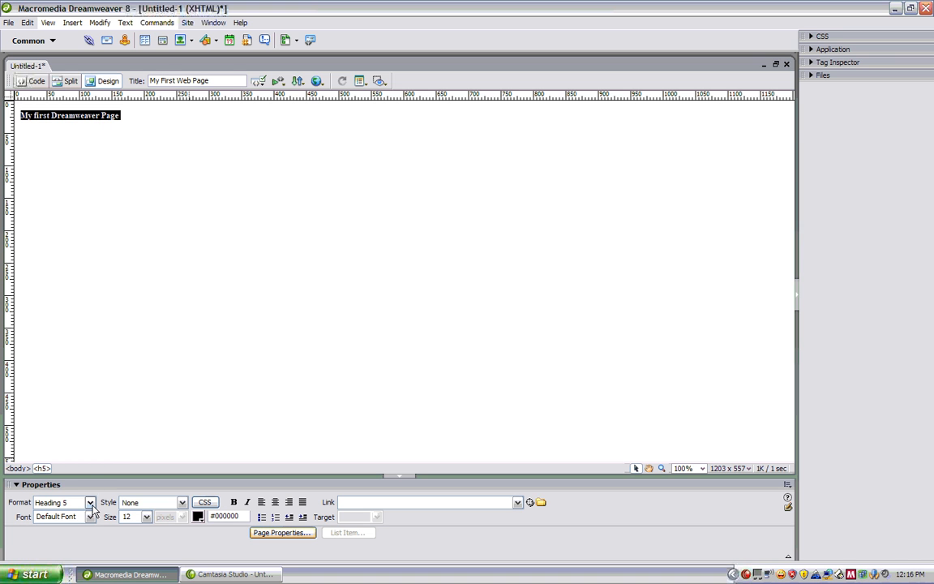
click(89, 501)
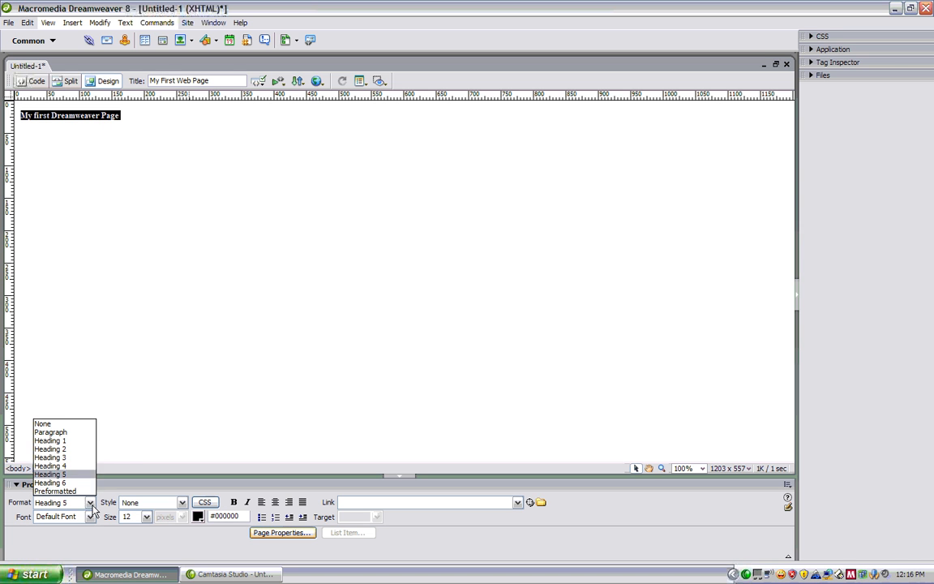
click(77, 445)
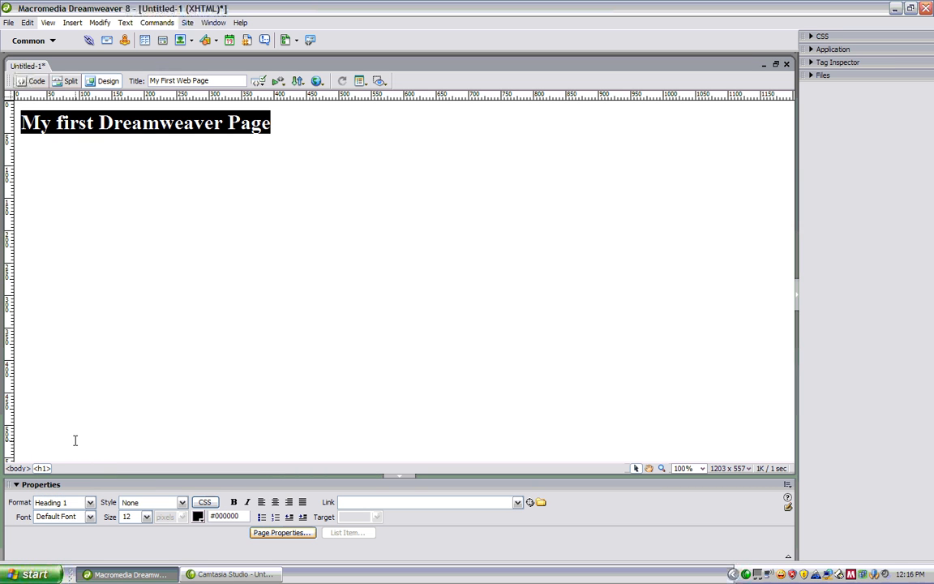
click(91, 504)
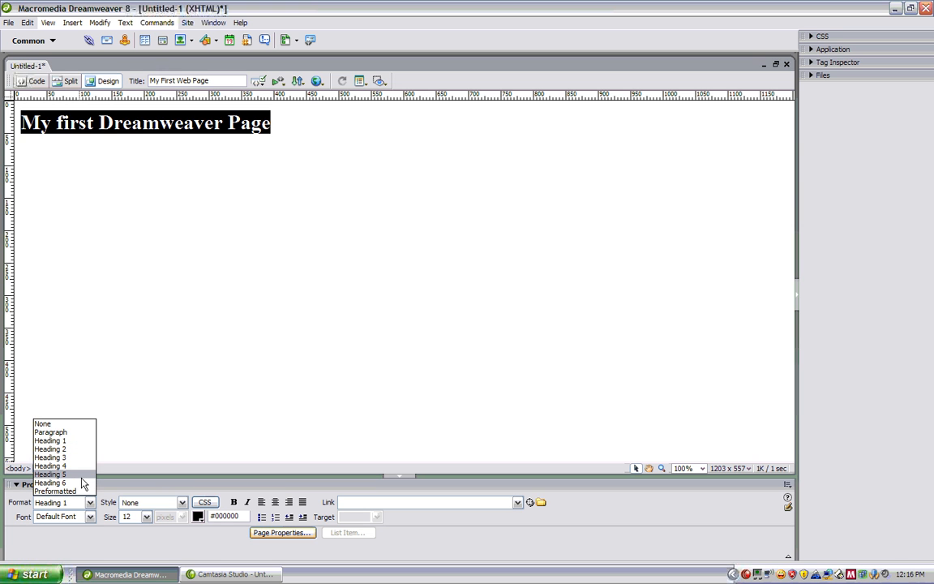
click(82, 478)
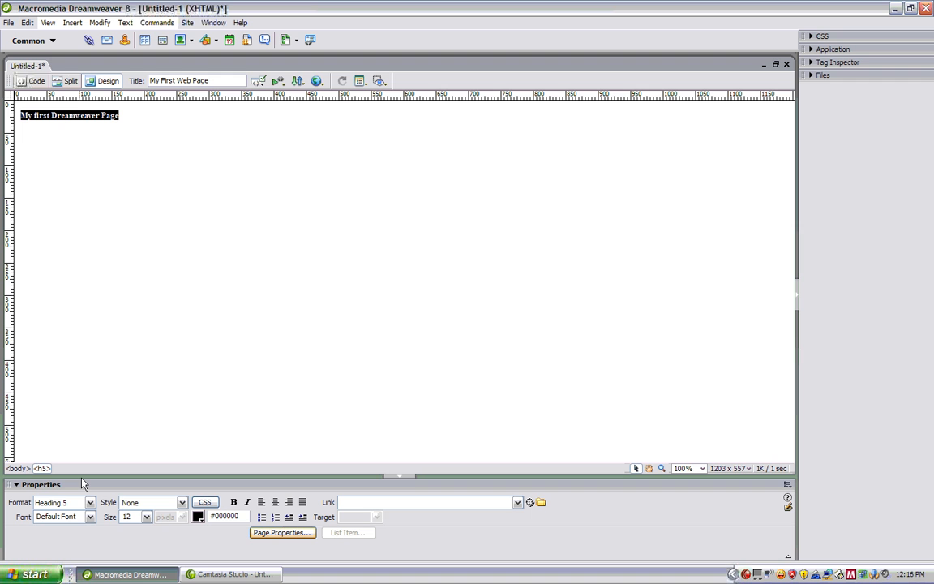
Format the line "My first Dreamweaver Page" as Heading 1 in the Arial, Helvetica, sans-serif font set
click(89, 503)
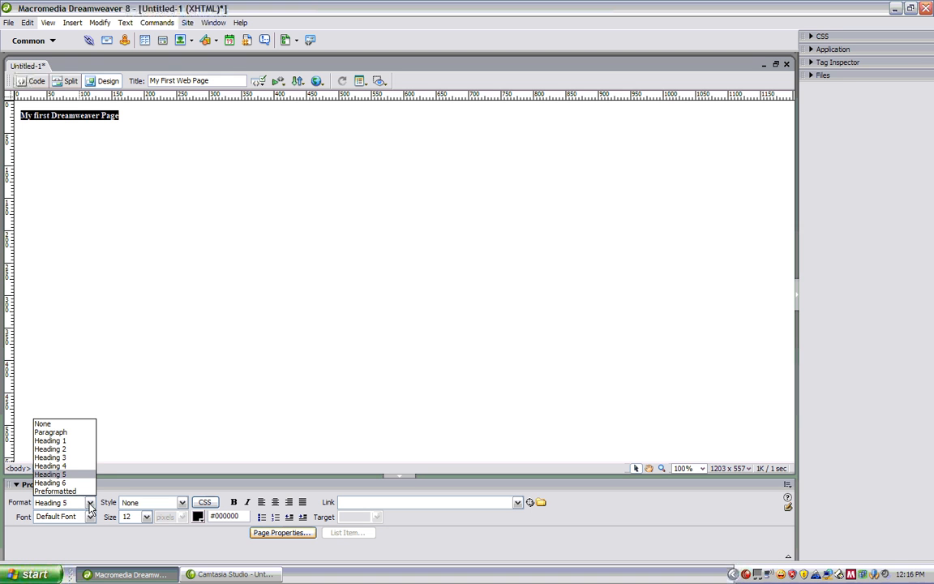
click(82, 440)
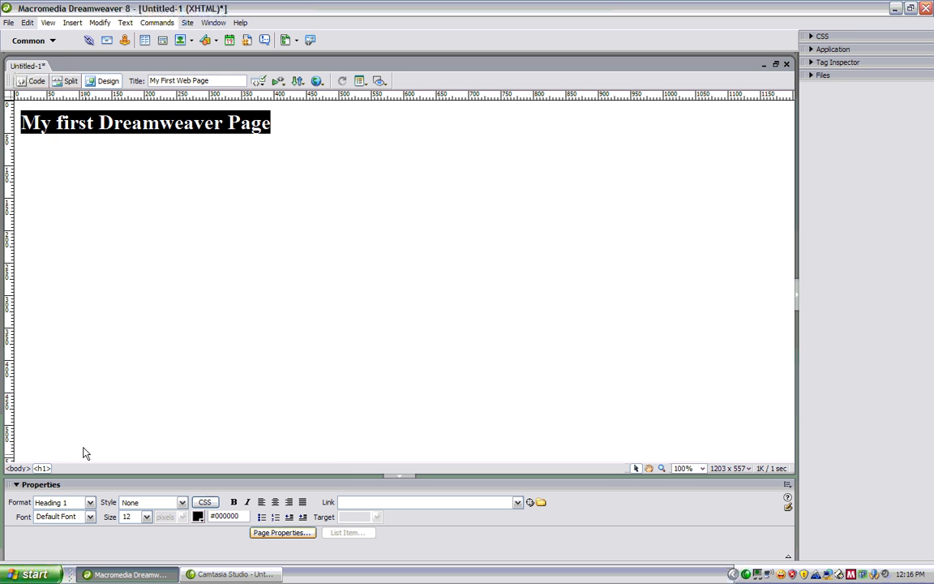
click(90, 517)
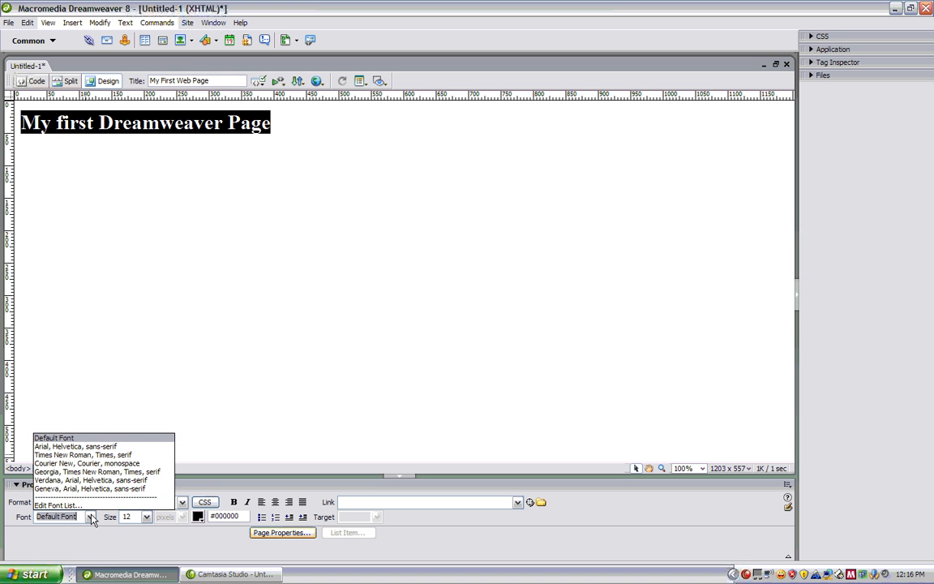
click(103, 445)
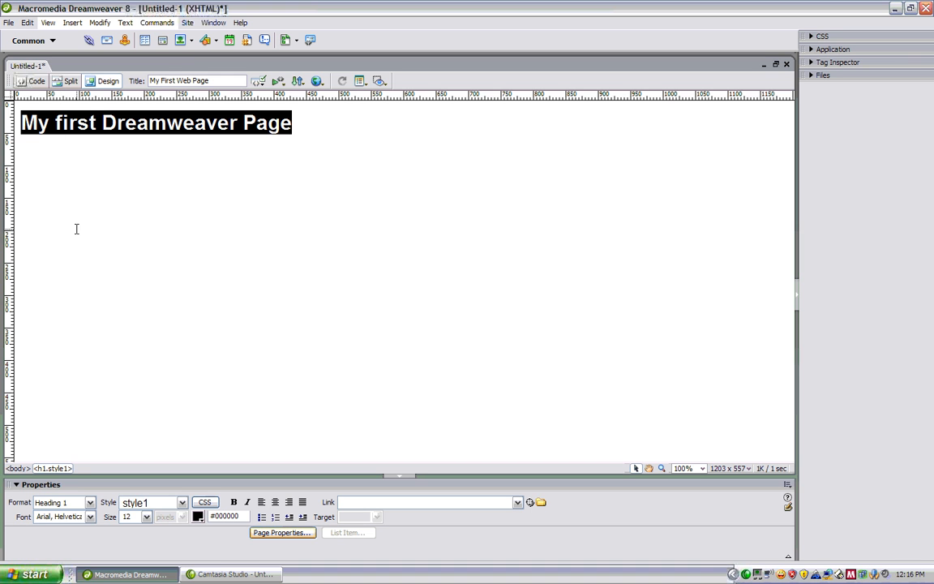
Try the Times New Roman, Courier New, Georgia, Verdana and Geneva font sets on the heading, returning it to Arial, Helvetica, sans-serif
click(90, 517)
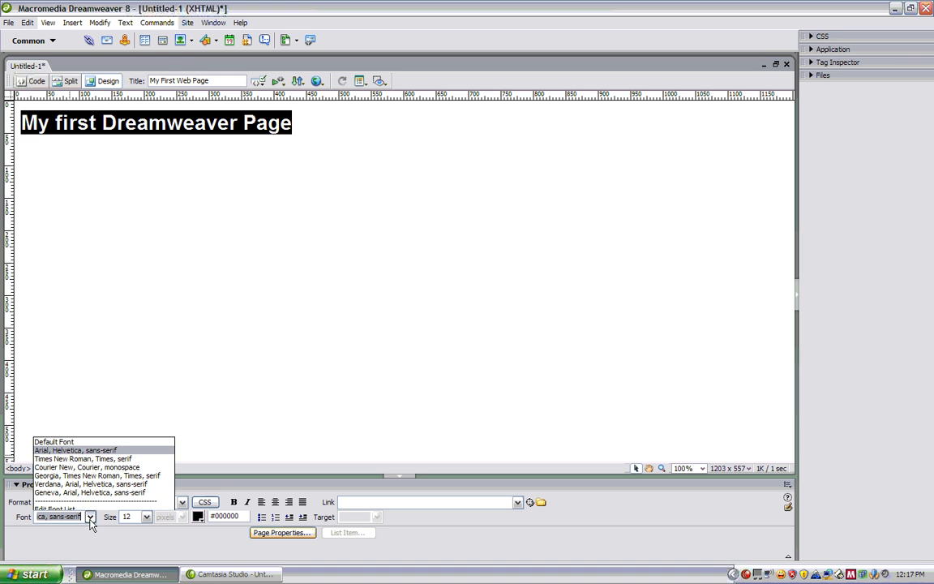
click(98, 454)
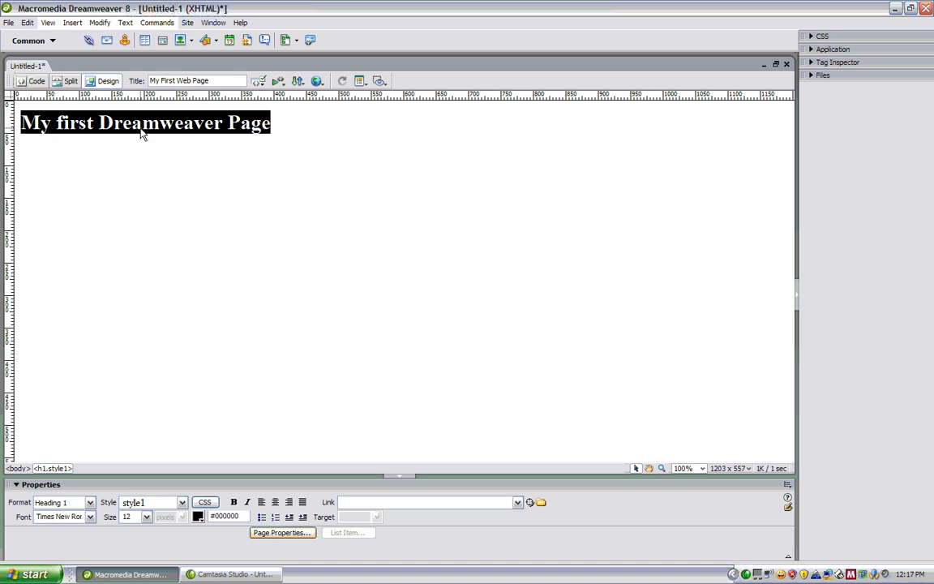
click(89, 517)
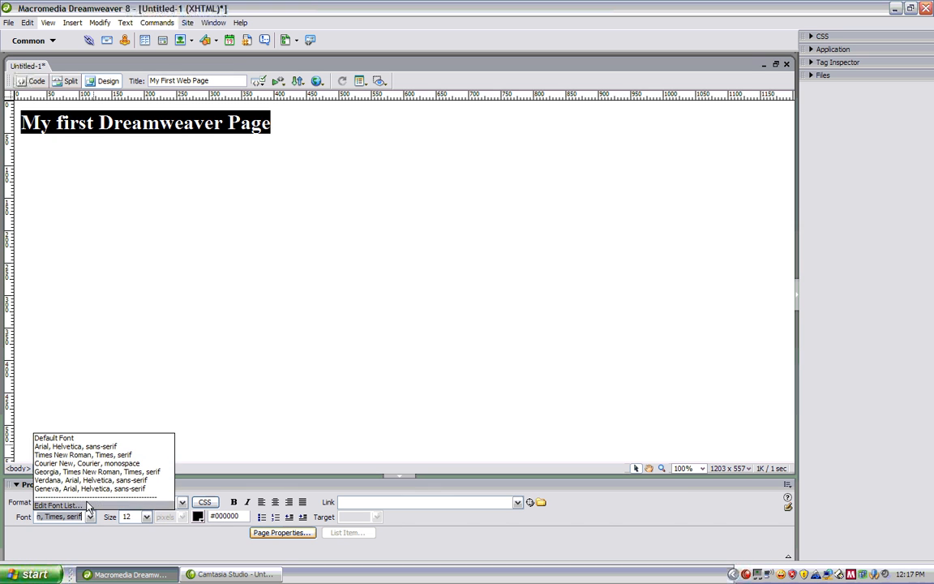
click(86, 463)
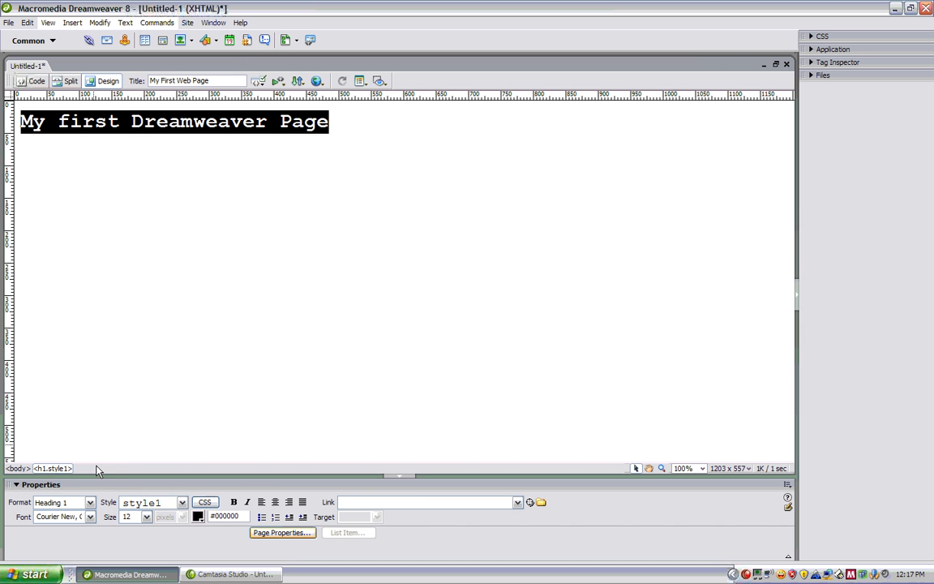
click(90, 518)
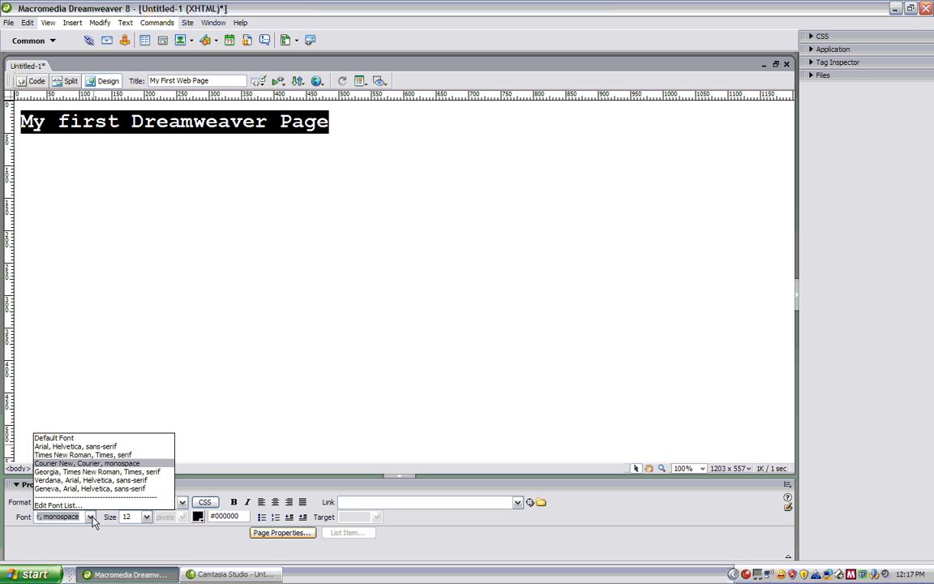
click(97, 471)
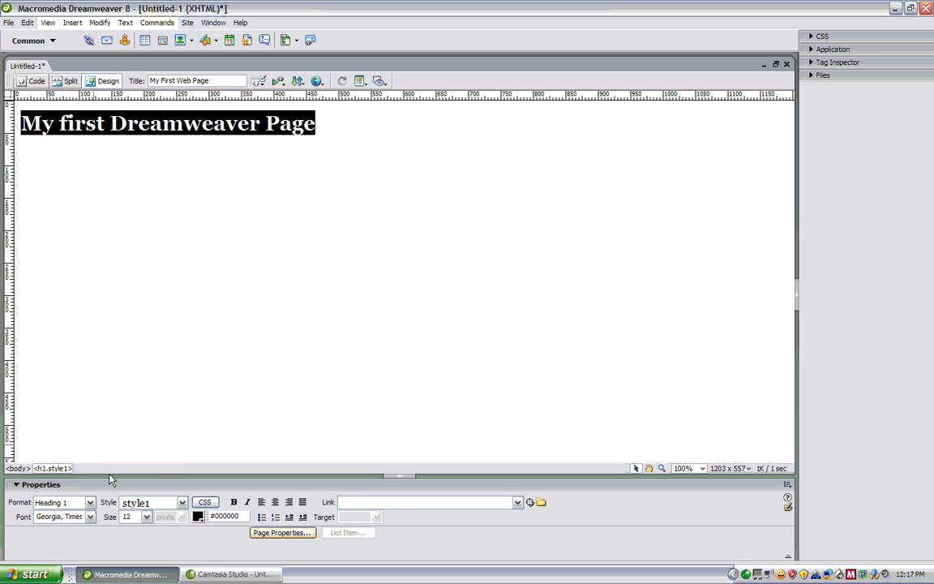
click(89, 520)
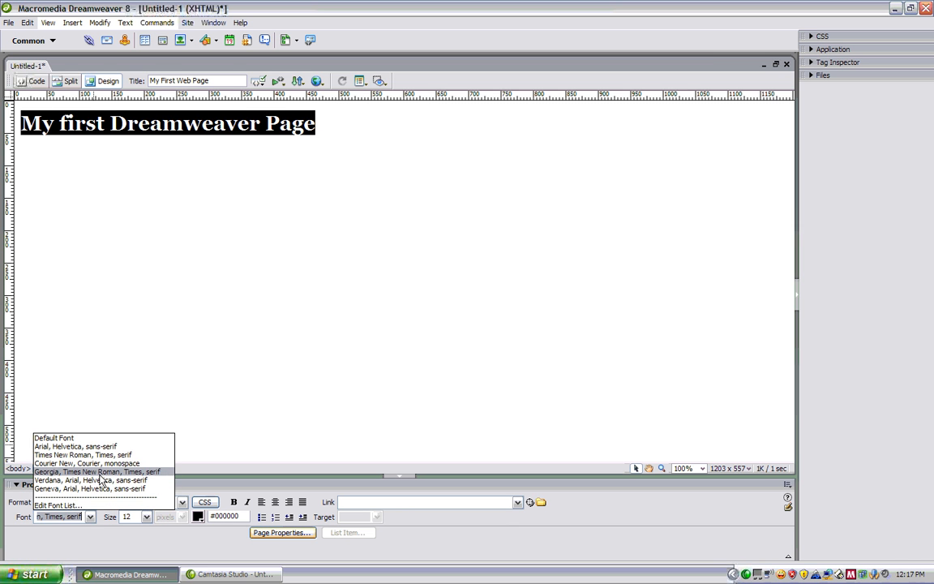
click(101, 481)
click(90, 519)
click(103, 487)
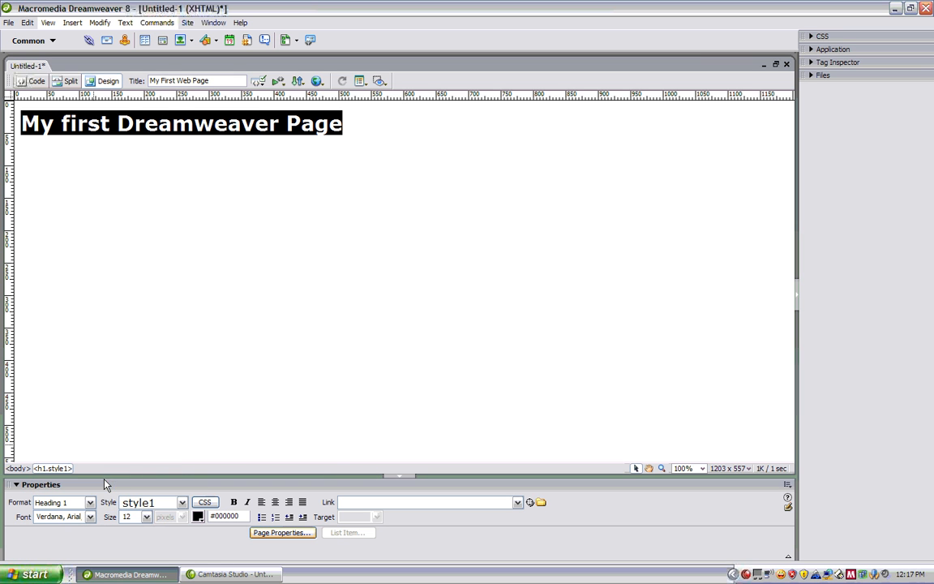
click(90, 518)
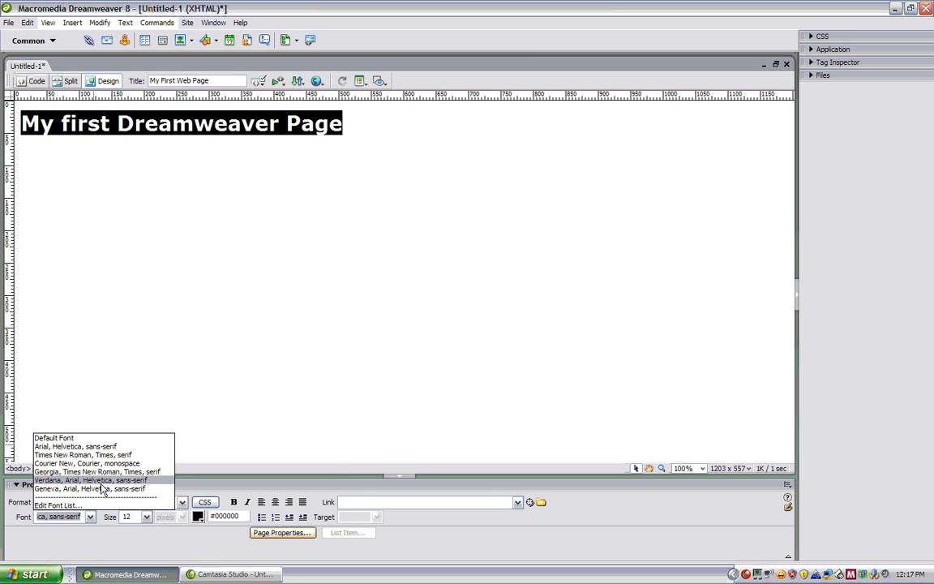
click(104, 489)
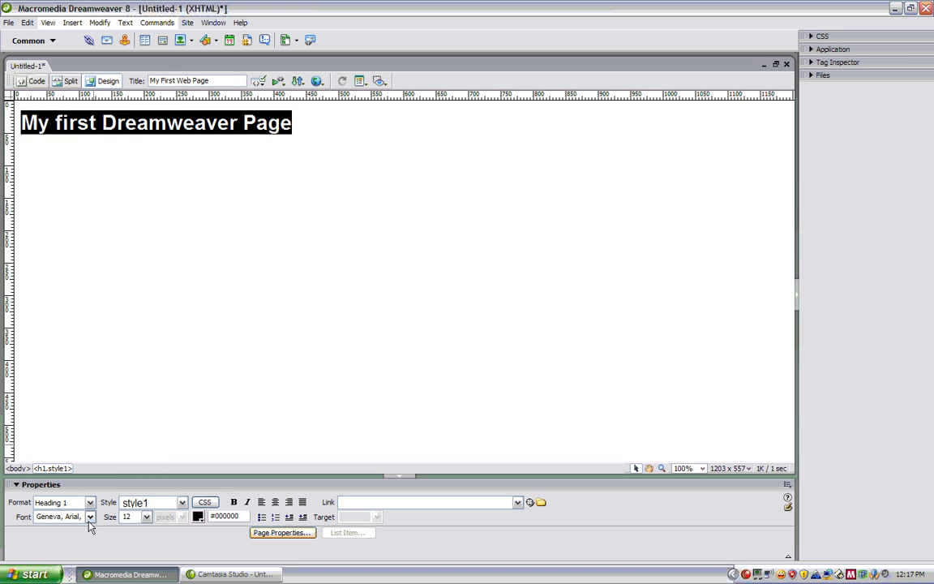
click(89, 518)
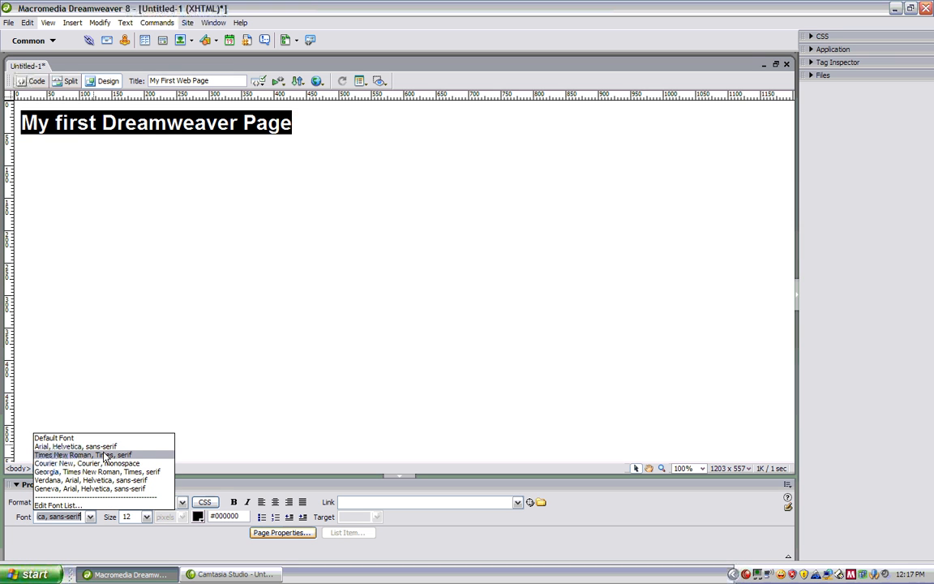
click(103, 454)
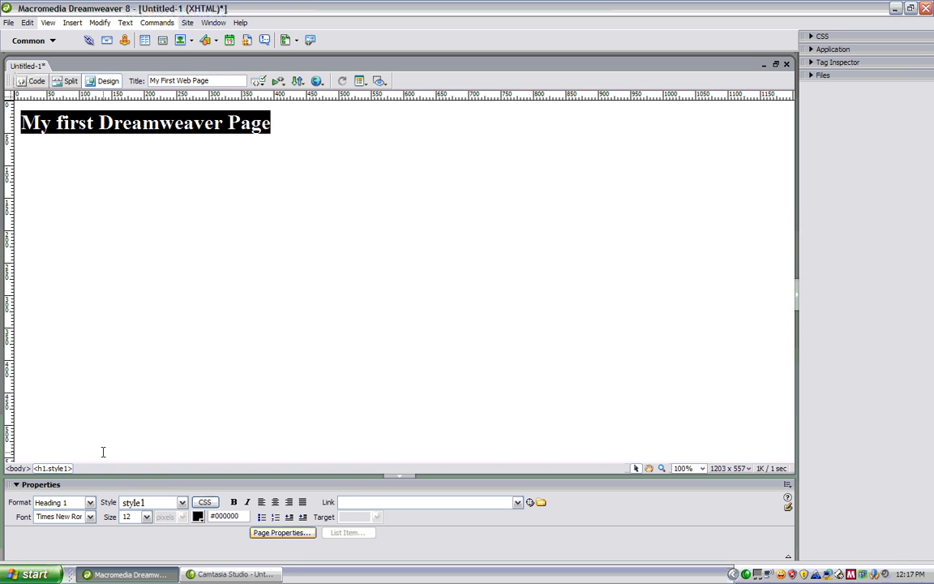
click(90, 517)
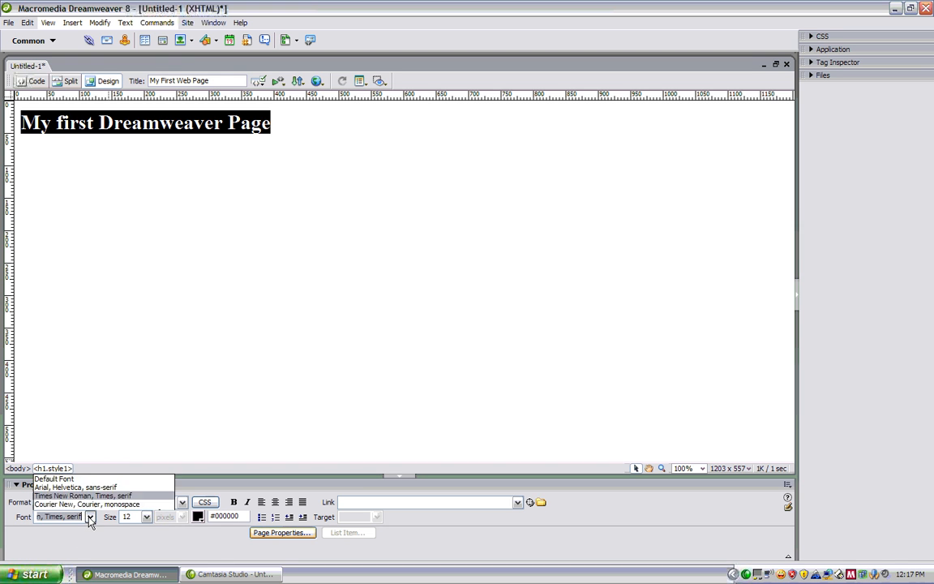
click(91, 406)
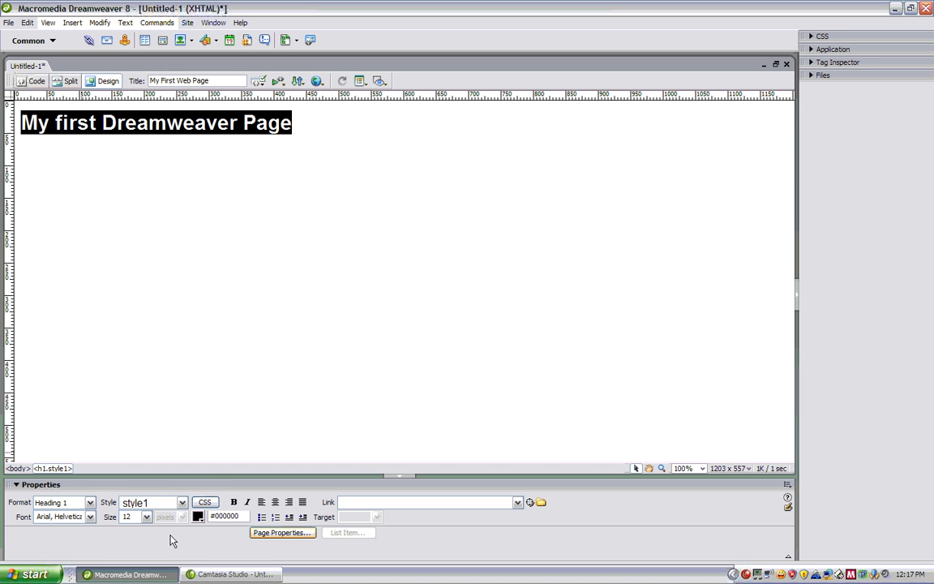
Set the heading's text color to blue #0000FF
click(198, 516)
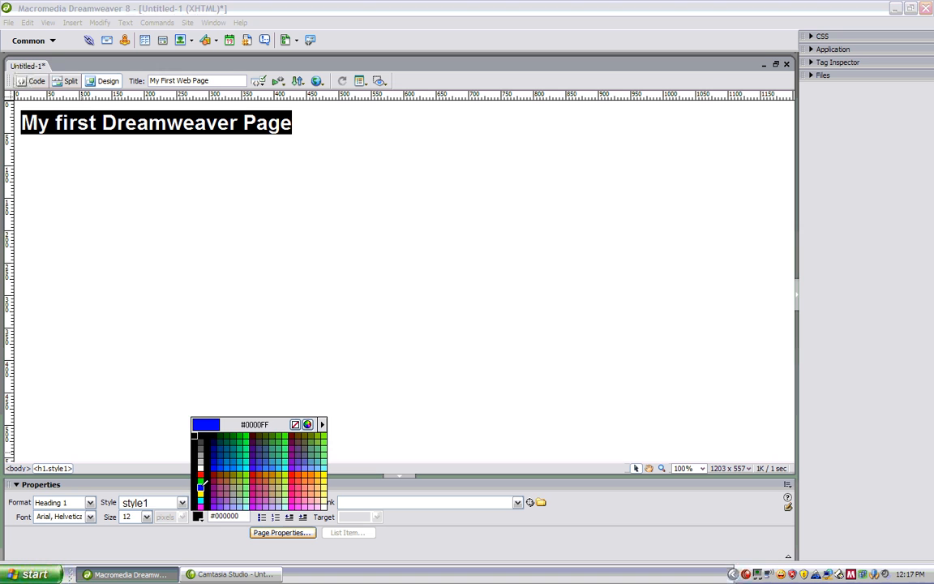
click(201, 488)
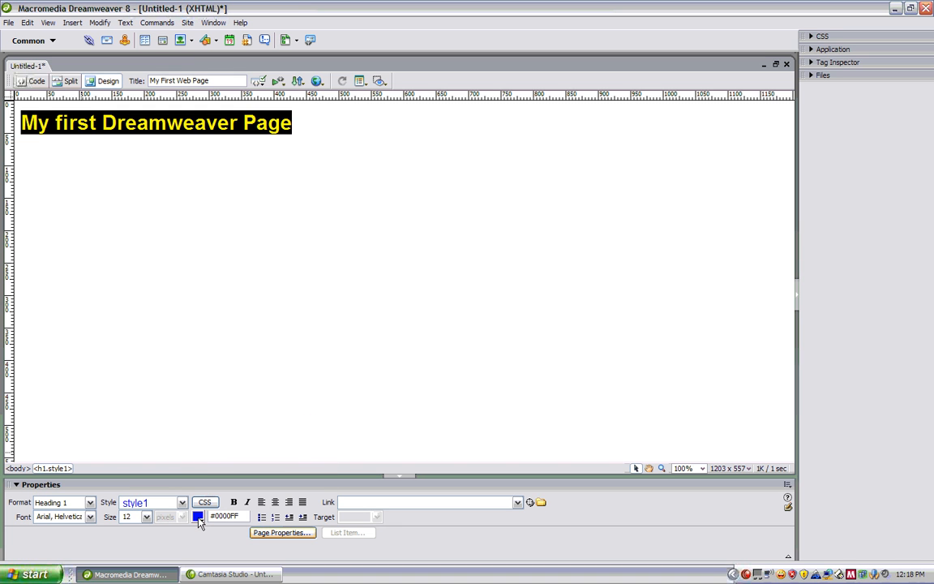
Mix a custom purple with red 150, green 10 and blue 136, save it as a custom color and apply it to the heading
click(198, 517)
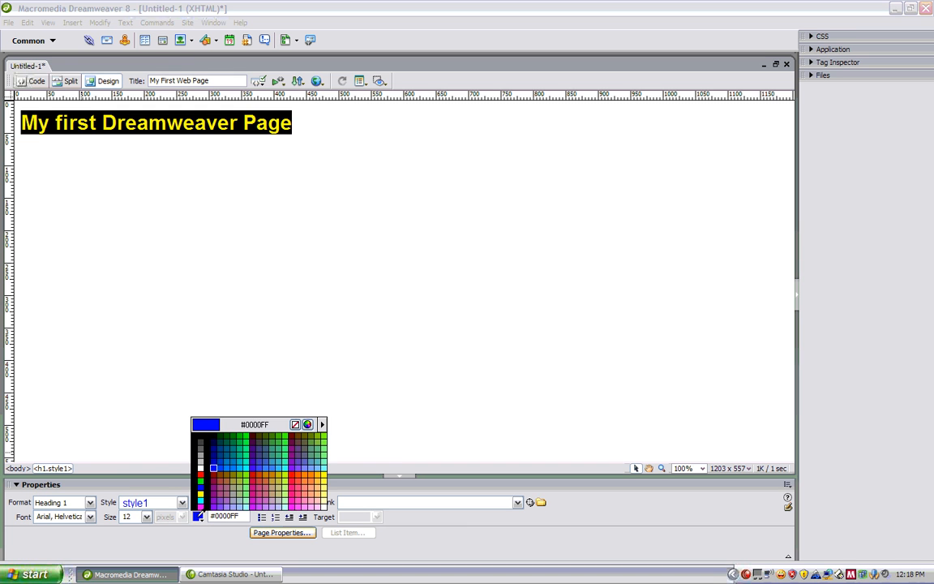
click(307, 424)
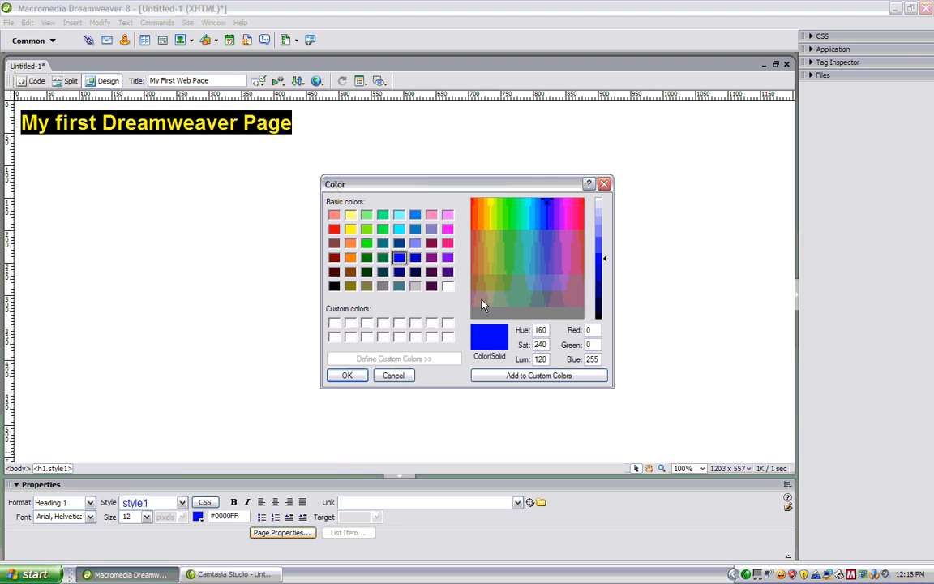
click(506, 236)
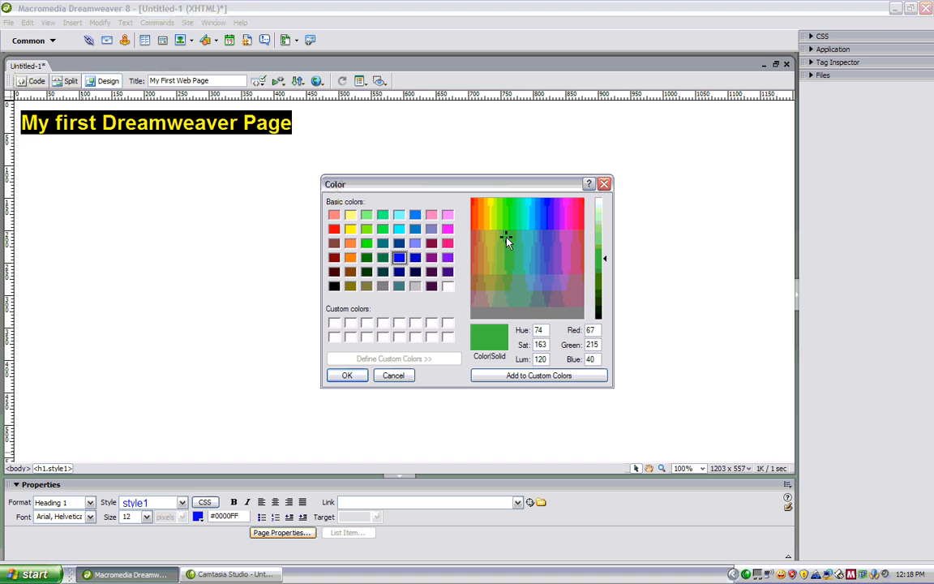
click(475, 237)
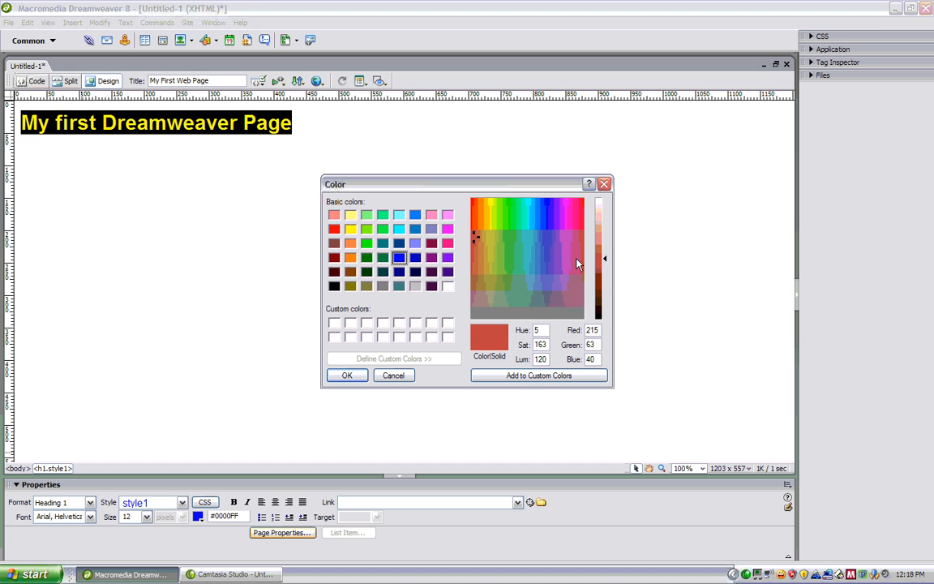
drag(599, 276, 603, 286)
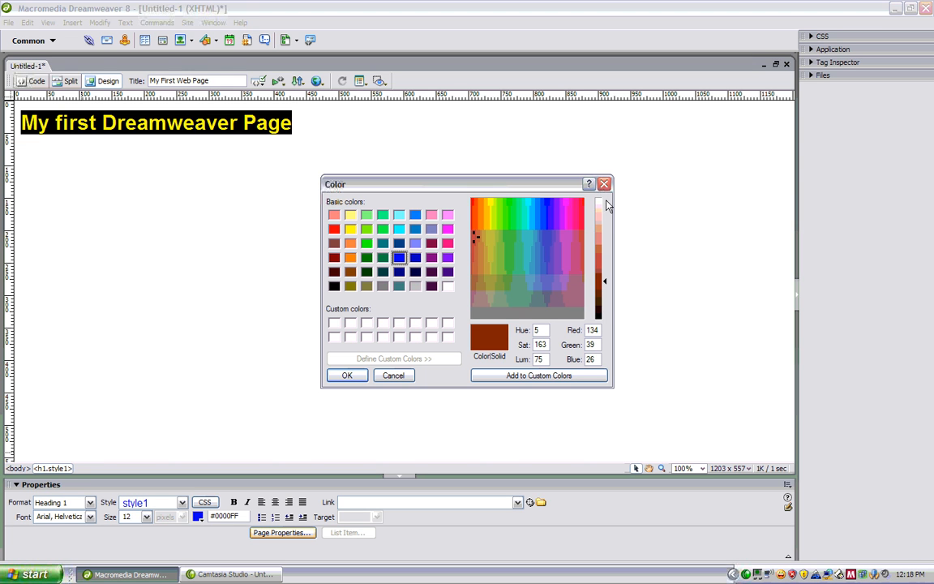
click(509, 231)
click(553, 237)
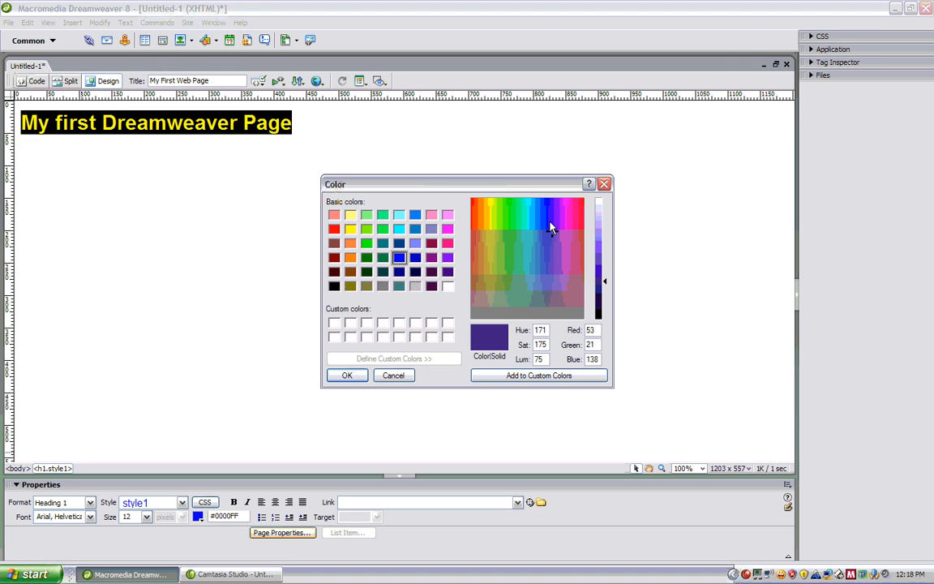
click(568, 213)
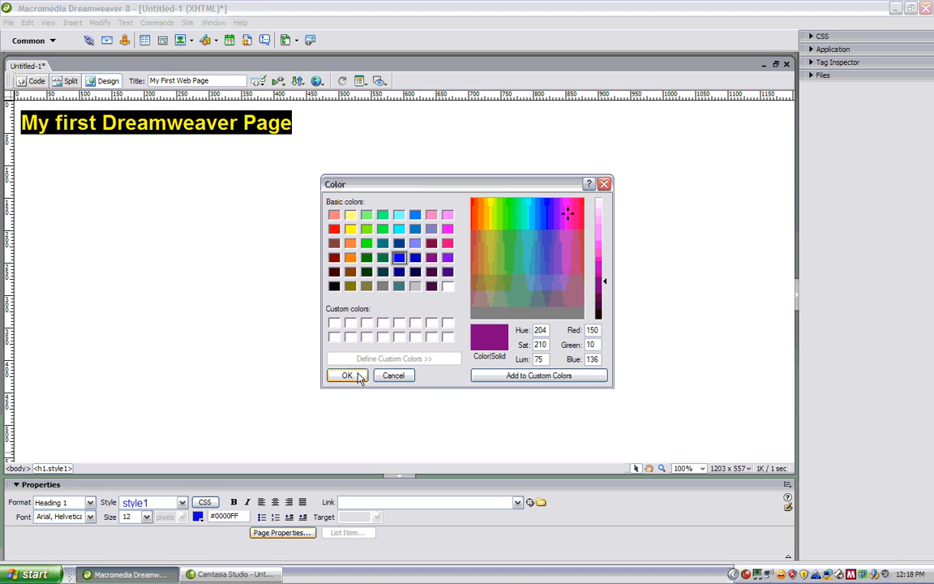
click(507, 377)
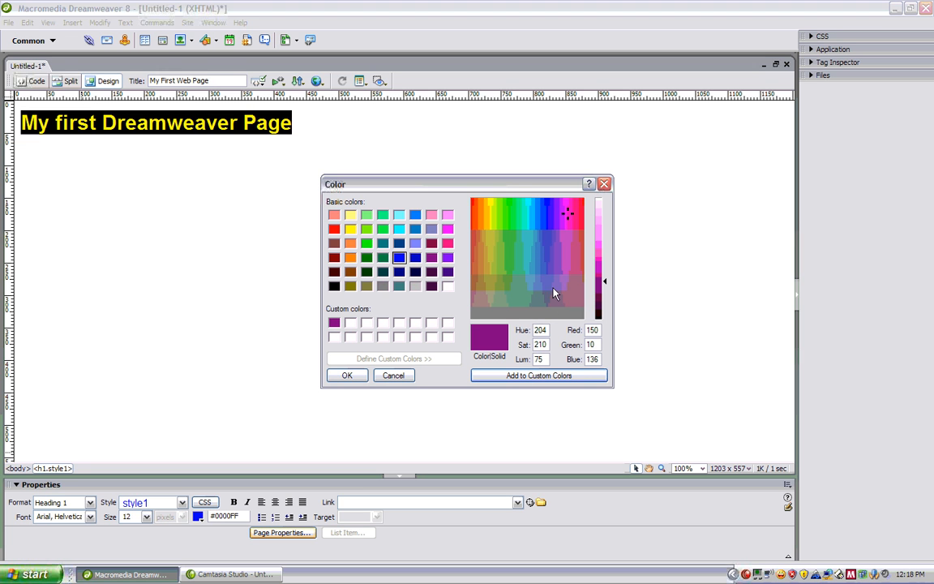
click(350, 377)
click(233, 153)
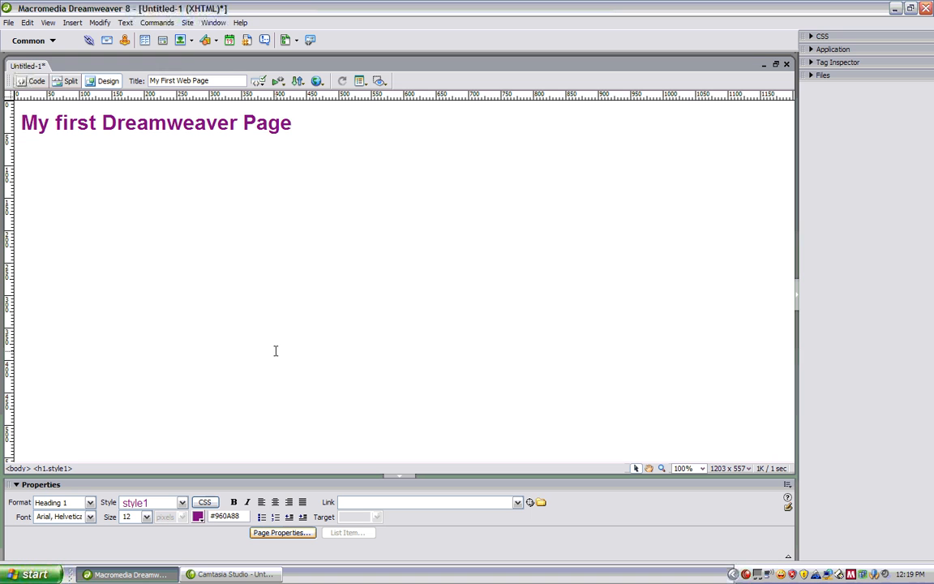
Compare center, right and justified alignment on the purple heading, leaving it left-aligned
click(277, 503)
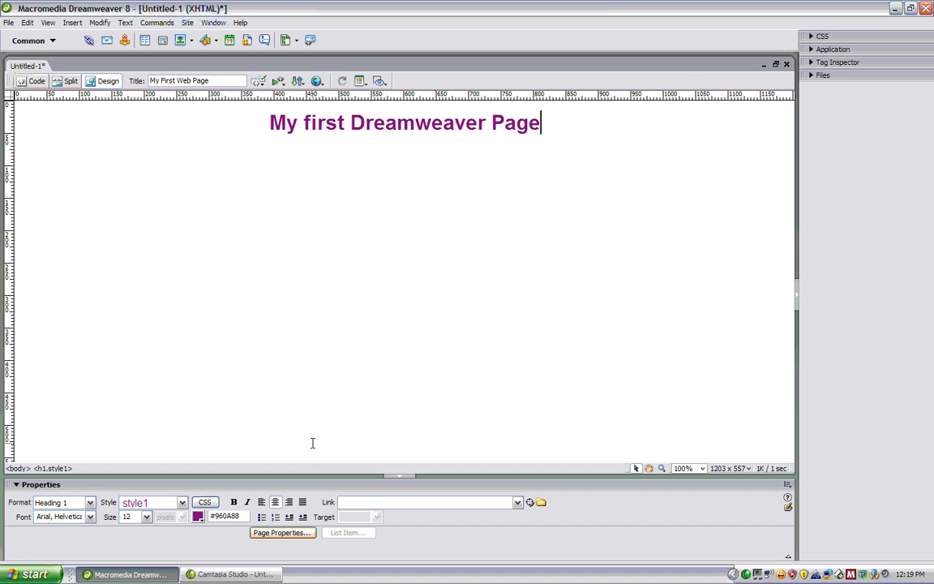
click(290, 503)
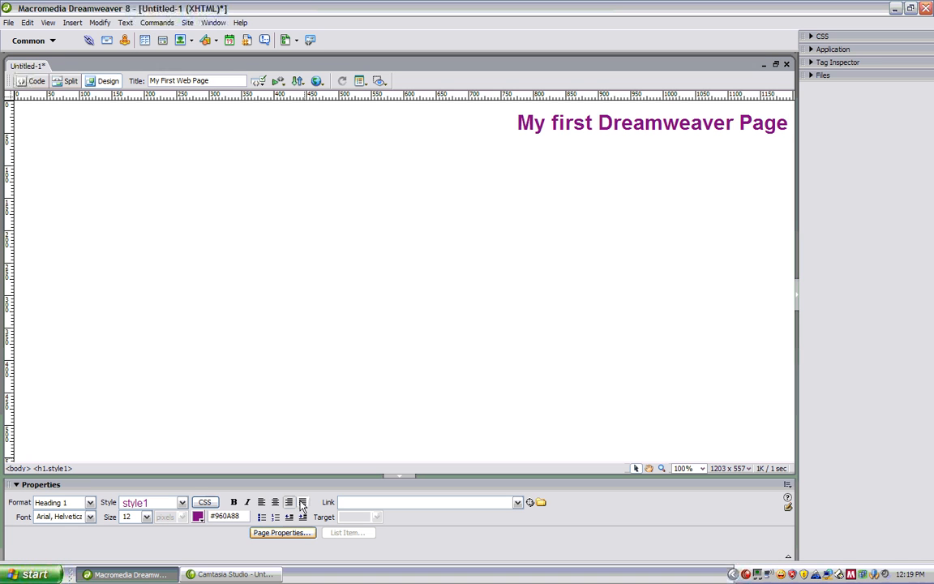
click(302, 503)
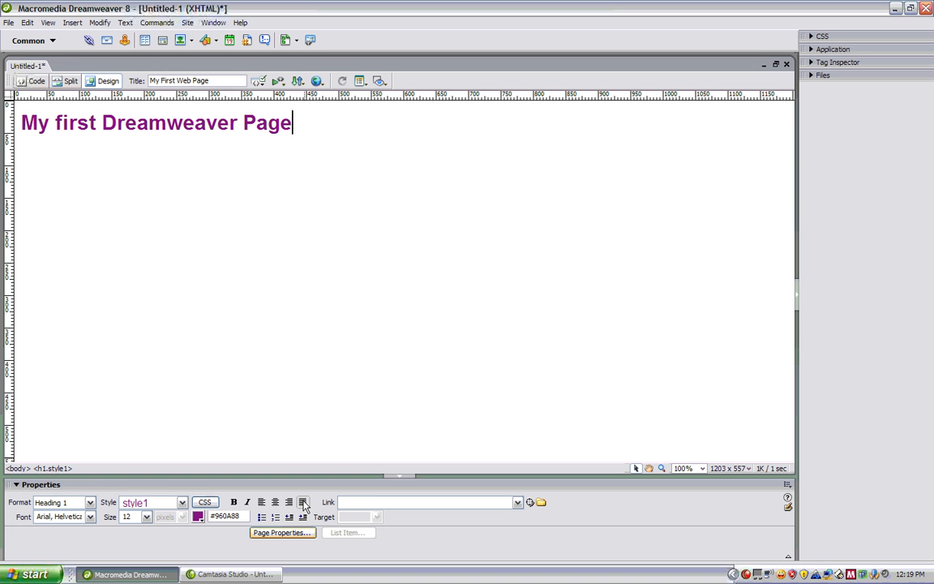
click(262, 502)
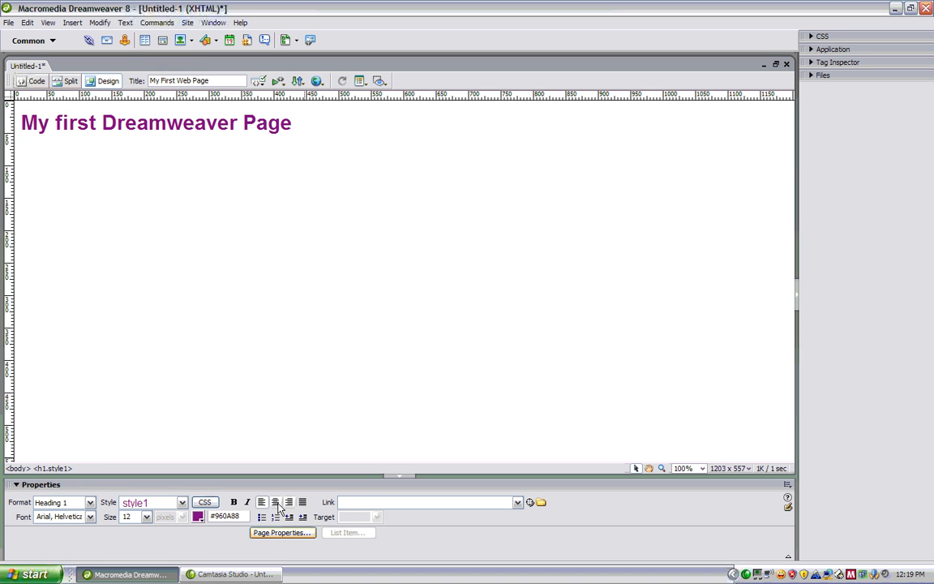
click(275, 503)
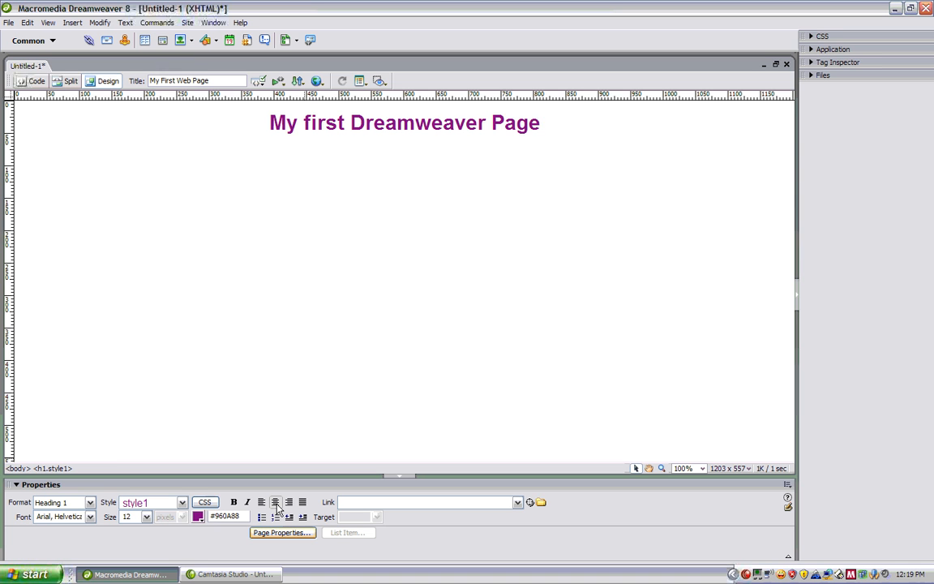
click(261, 503)
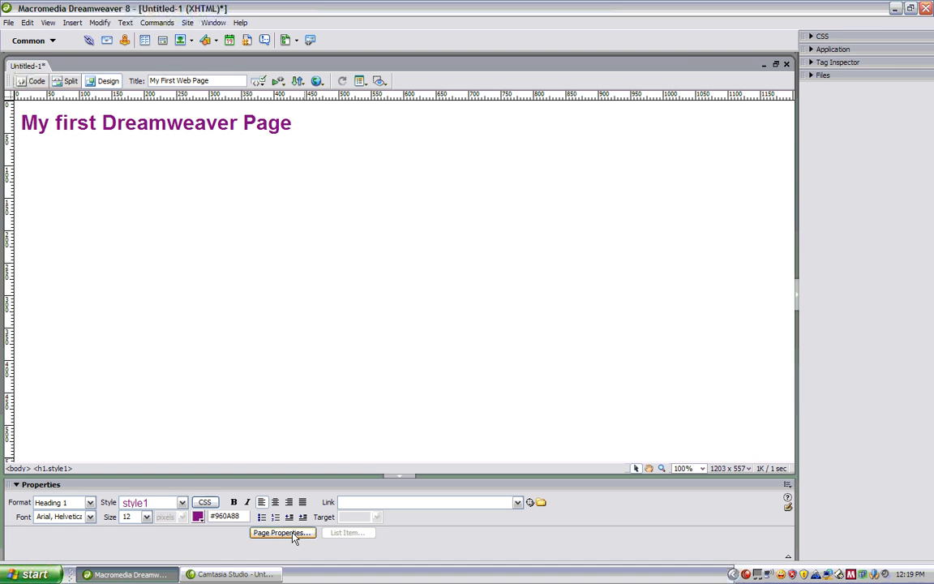
Set the page's left and right margins to .5 pixels in the page properties and apply them
click(283, 532)
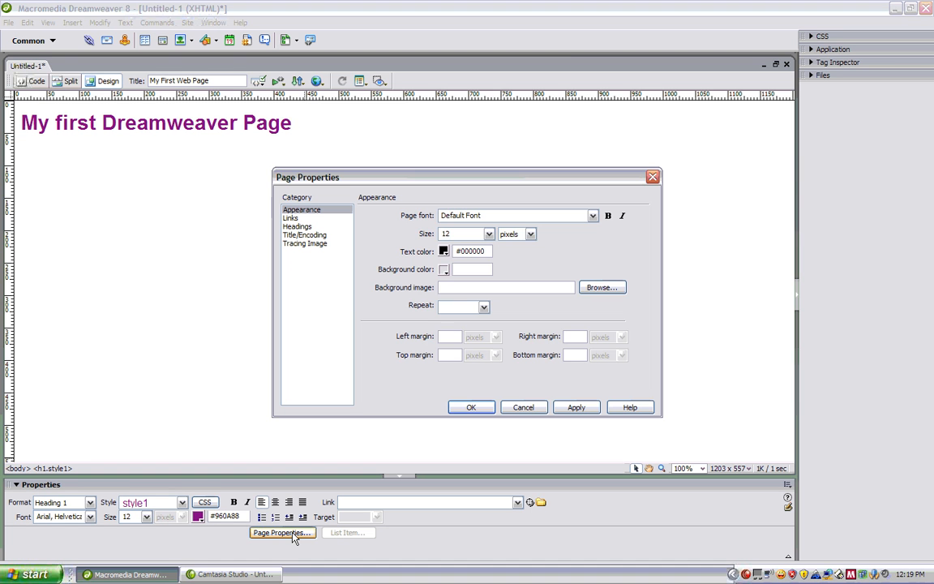
click(446, 339)
text(5)
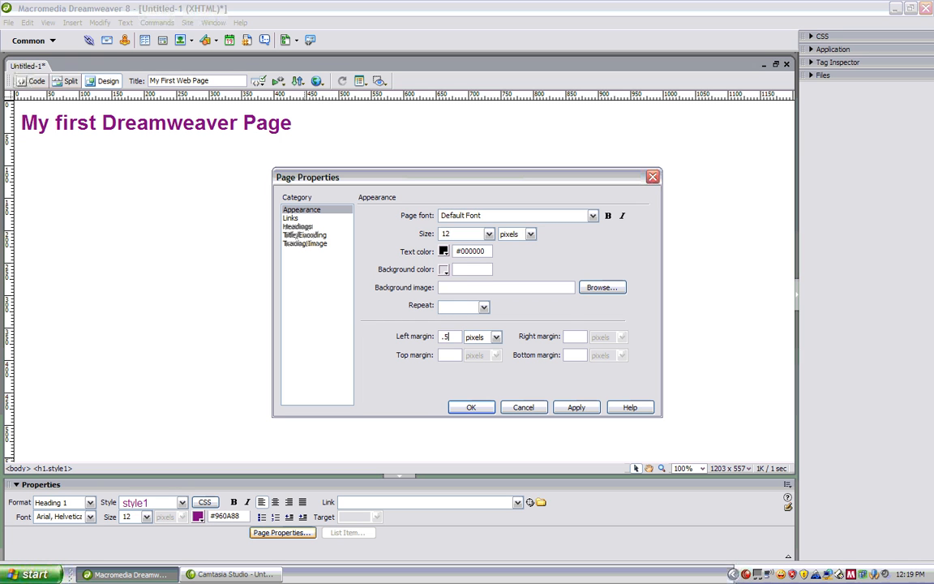
click(572, 337)
text(.5)
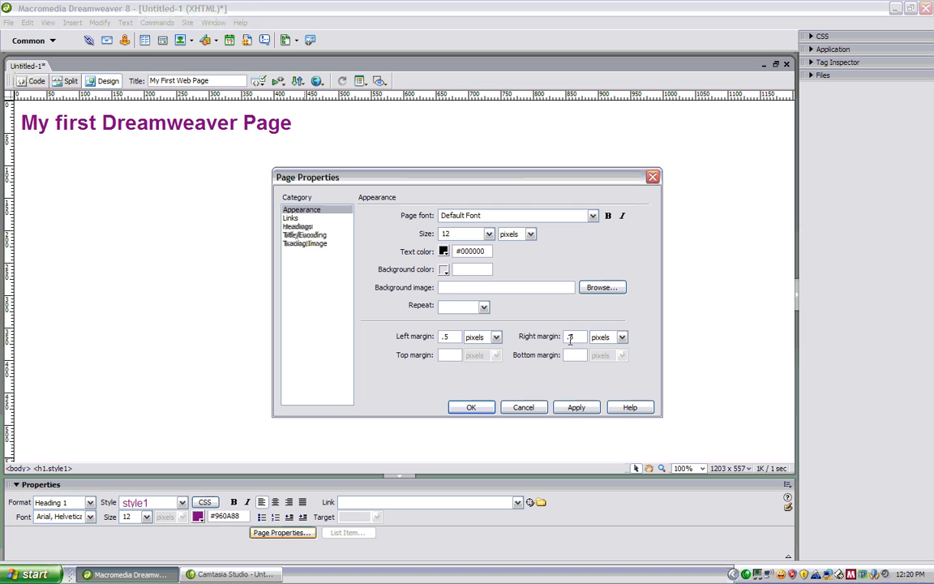
click(572, 408)
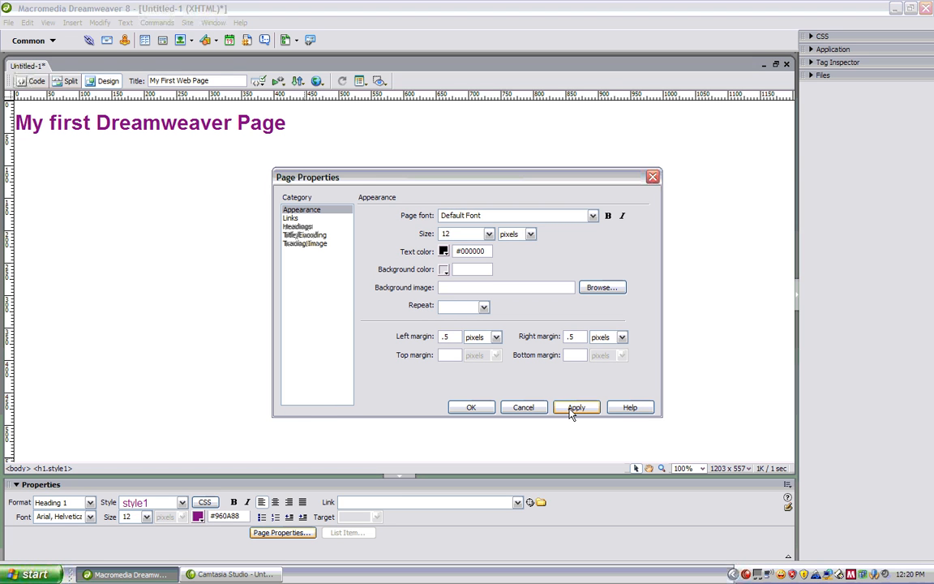
Change both the left and right page margins to 1 pixel
click(454, 337)
key(BackSpace)
key(BackSpace)
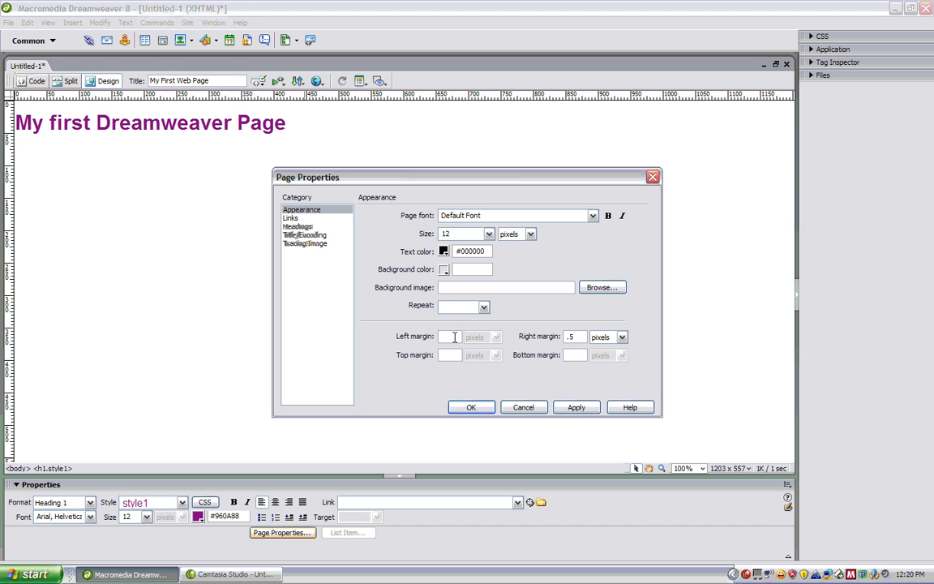
text(1)
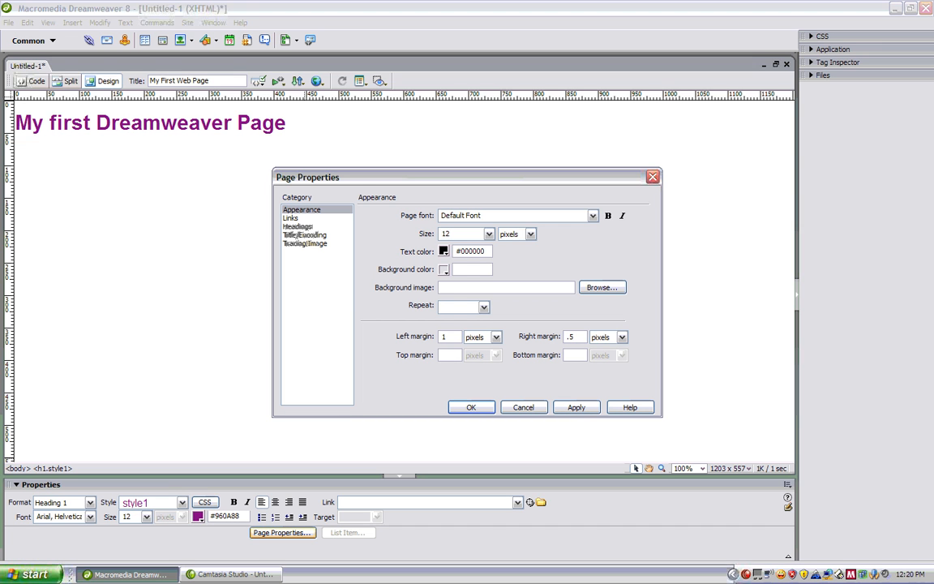
click(578, 337)
key(BackSpace)
key(BackSpace)
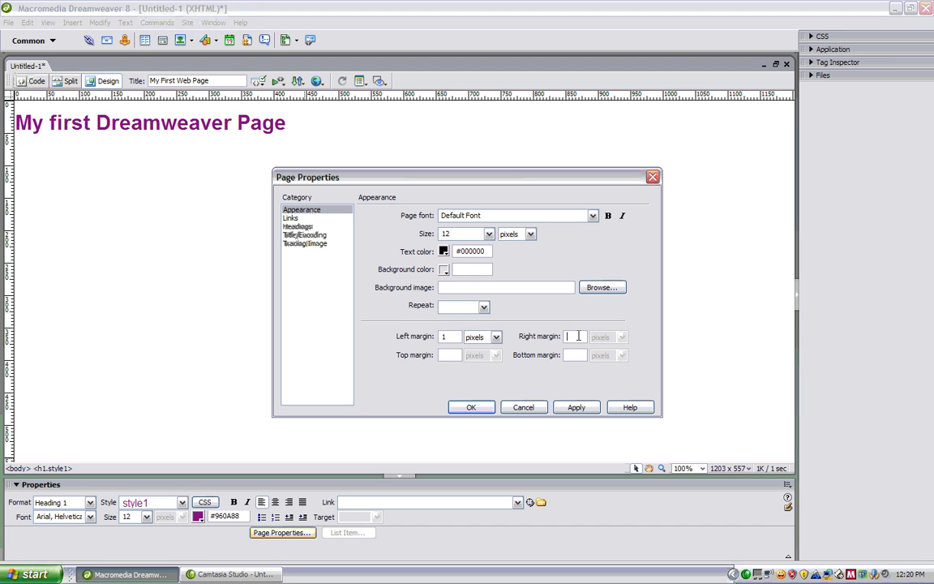
text(1)
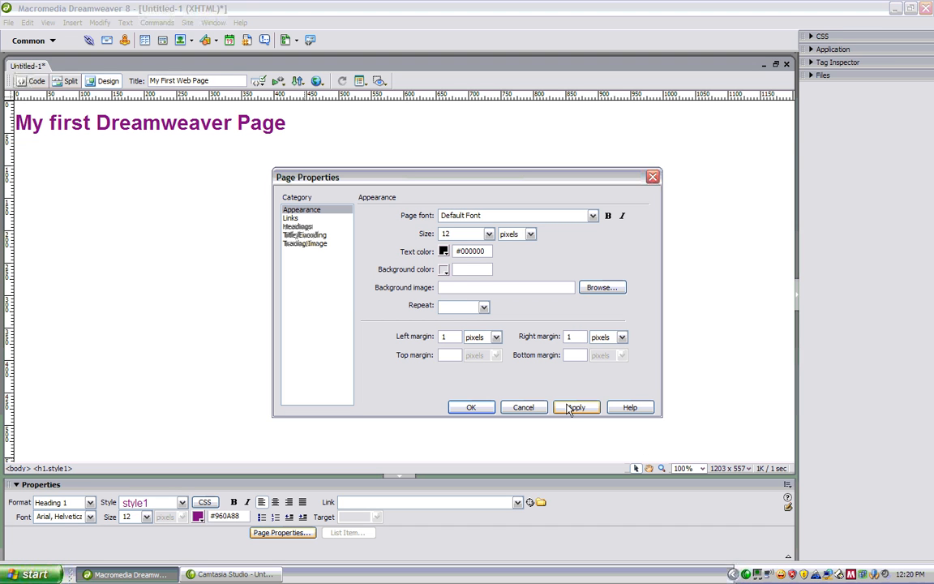
Switch the units of the left and right margins to inches and apply the change to the page
click(496, 337)
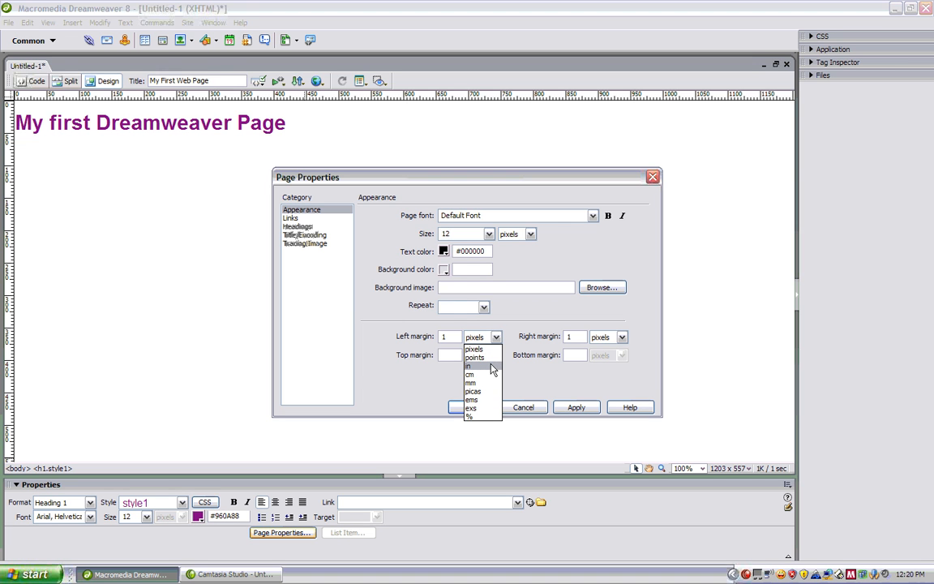
click(491, 366)
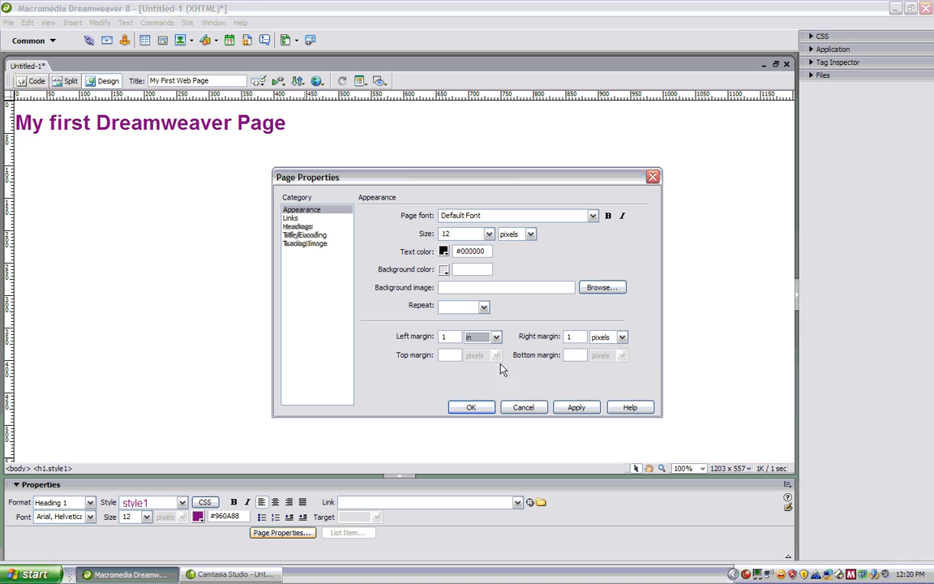
click(621, 336)
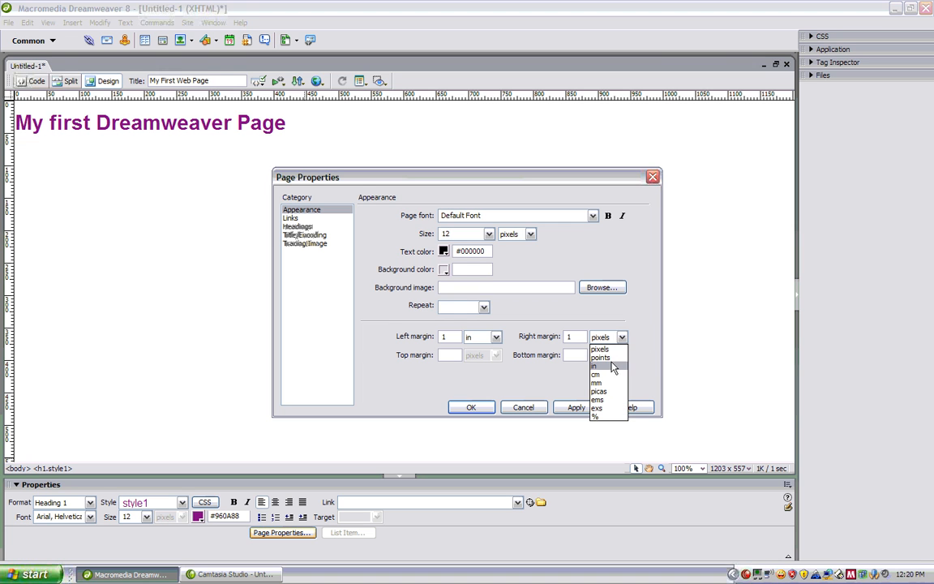
click(614, 368)
click(572, 407)
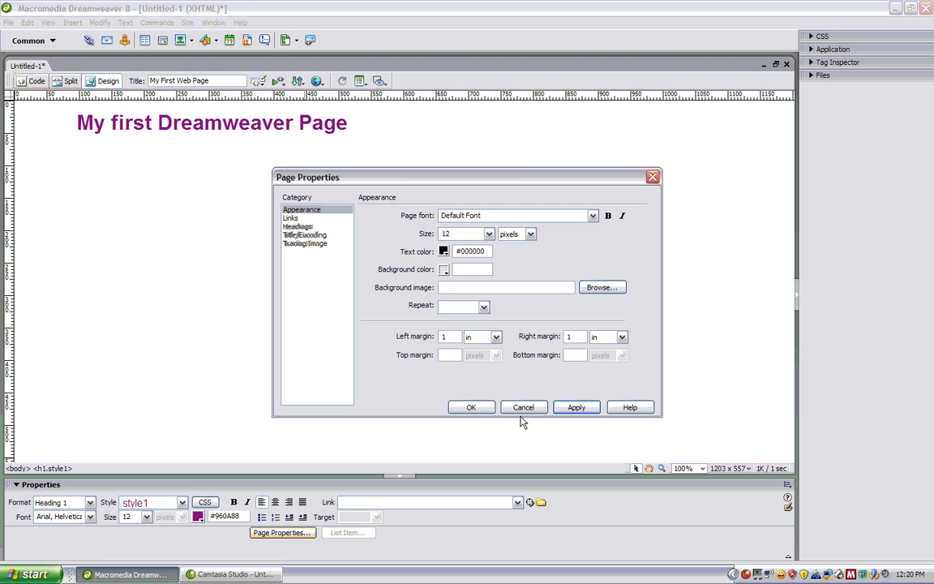
Set the left and right margins to .5 in, apply them and close the page properties
click(454, 336)
key(BackSpace)
text(.5)
click(574, 337)
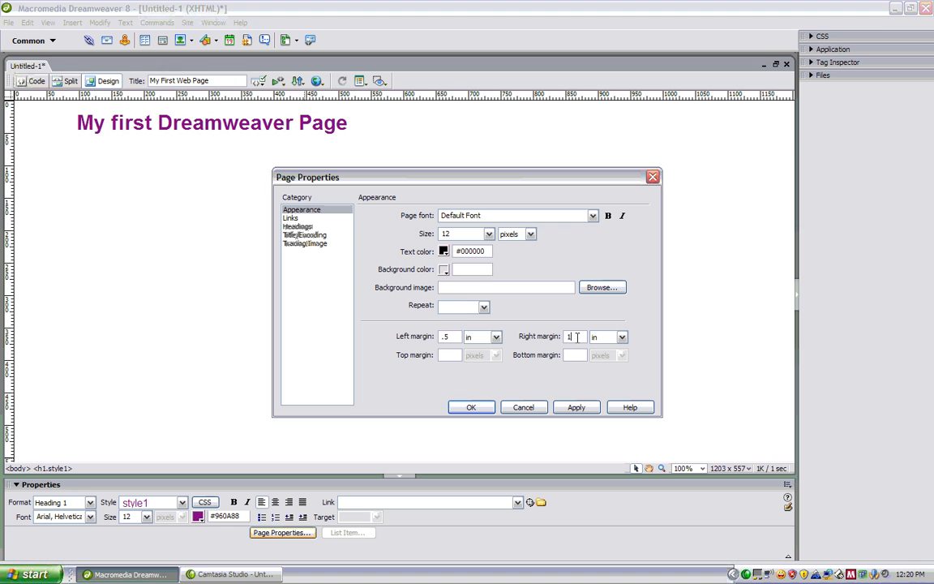
key(BackSpace)
text(.5)
click(572, 412)
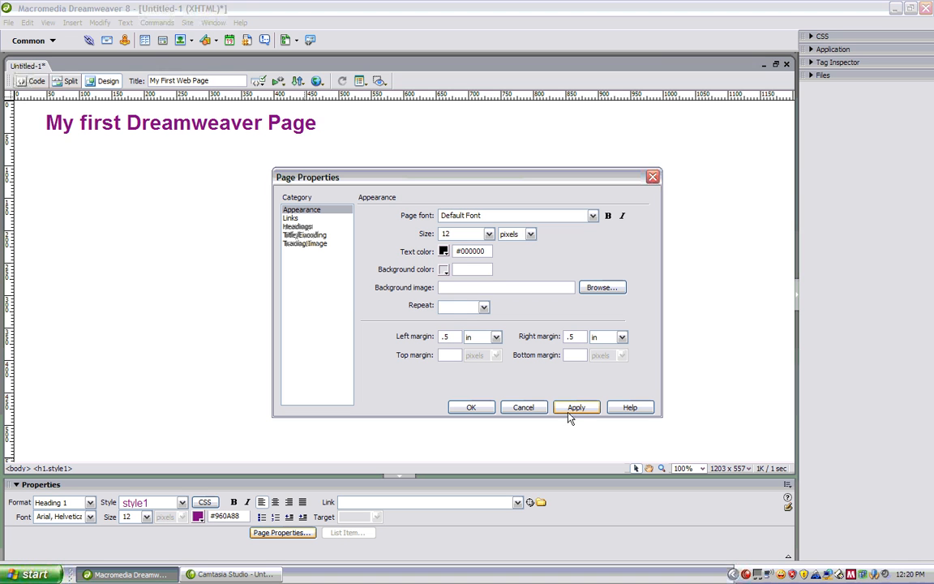
click(523, 409)
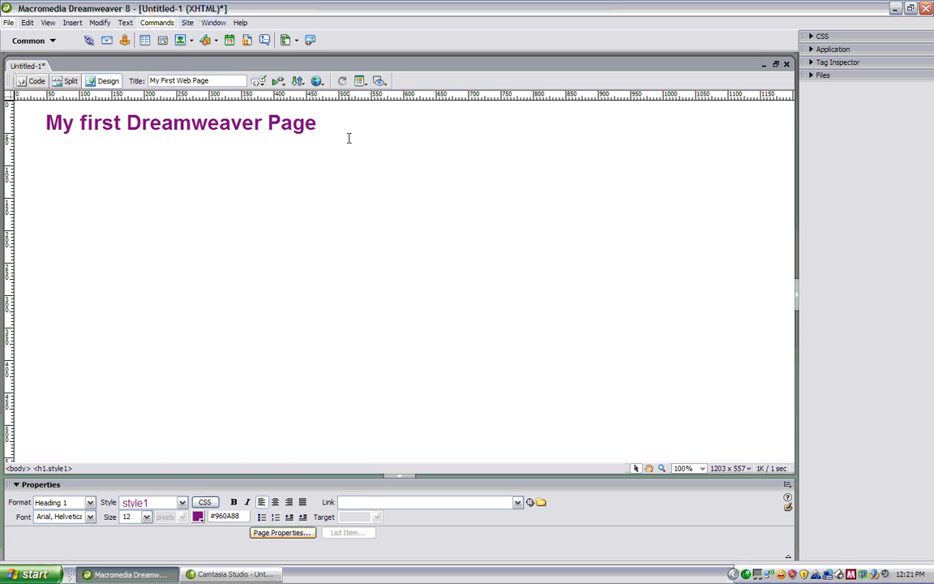
Start saving the untitled page and browse to the Desktop as the save location
click(12, 25)
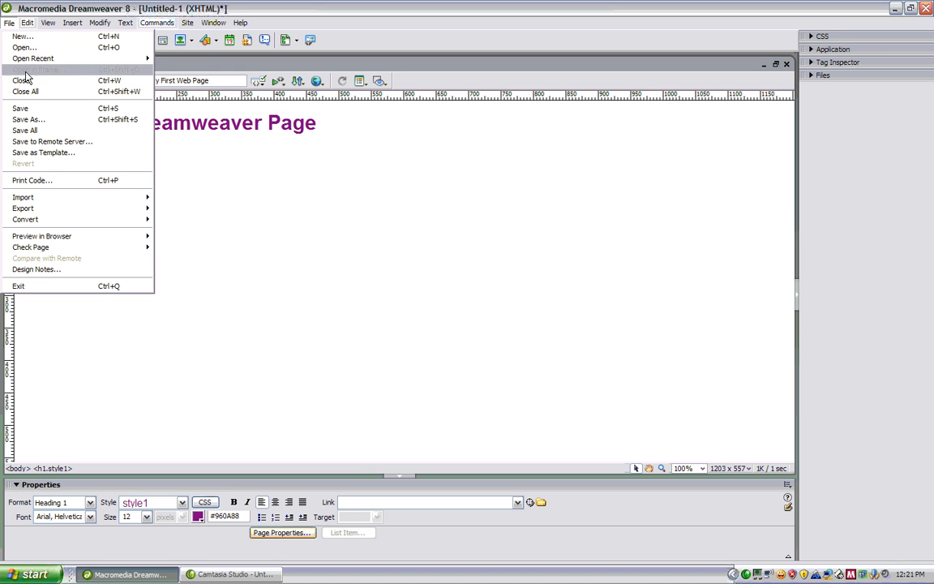
click(27, 108)
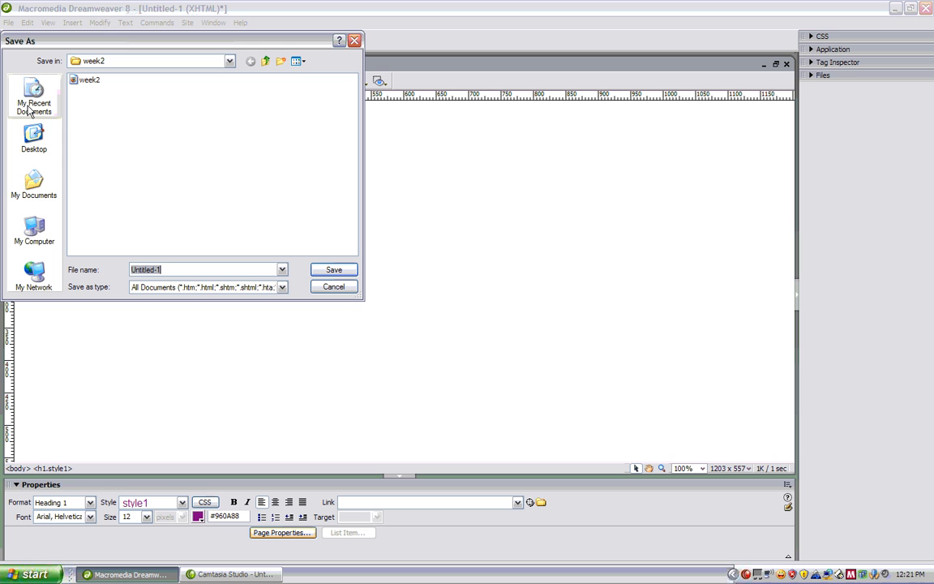
drag(285, 46, 413, 92)
click(393, 107)
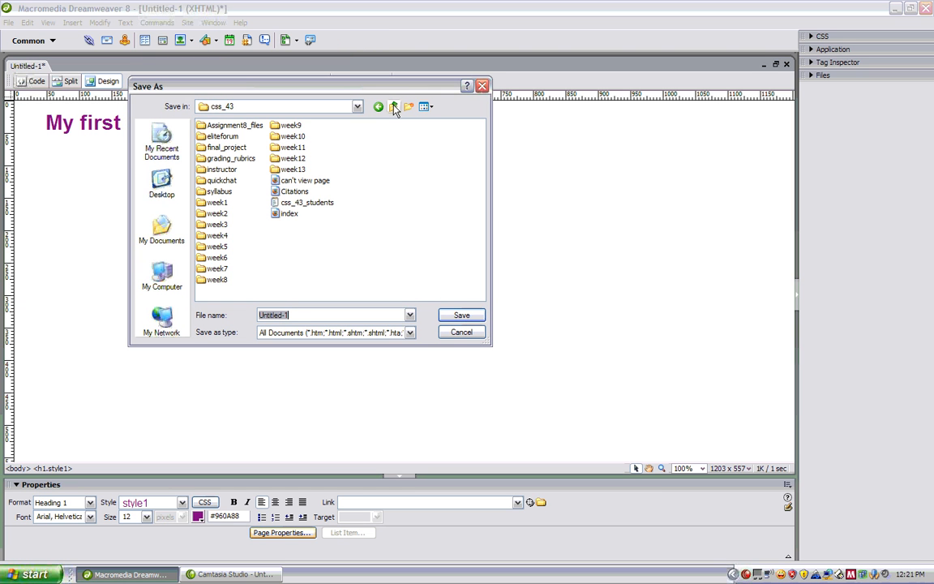
click(393, 107)
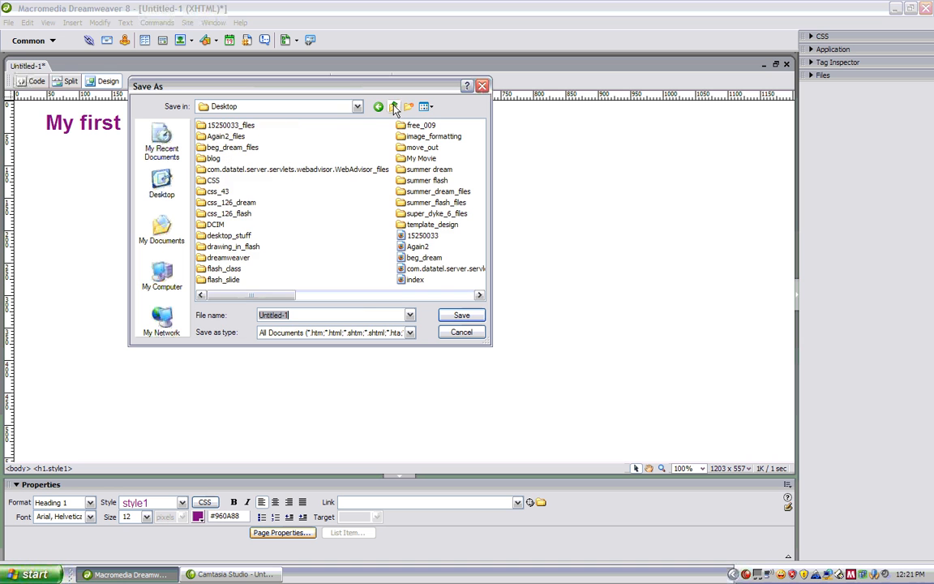
click(357, 106)
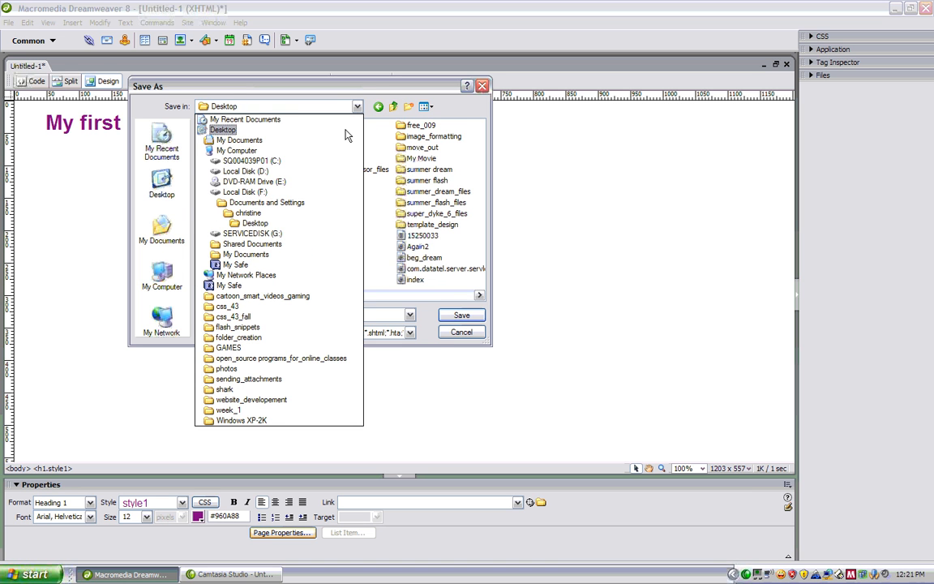
click(346, 130)
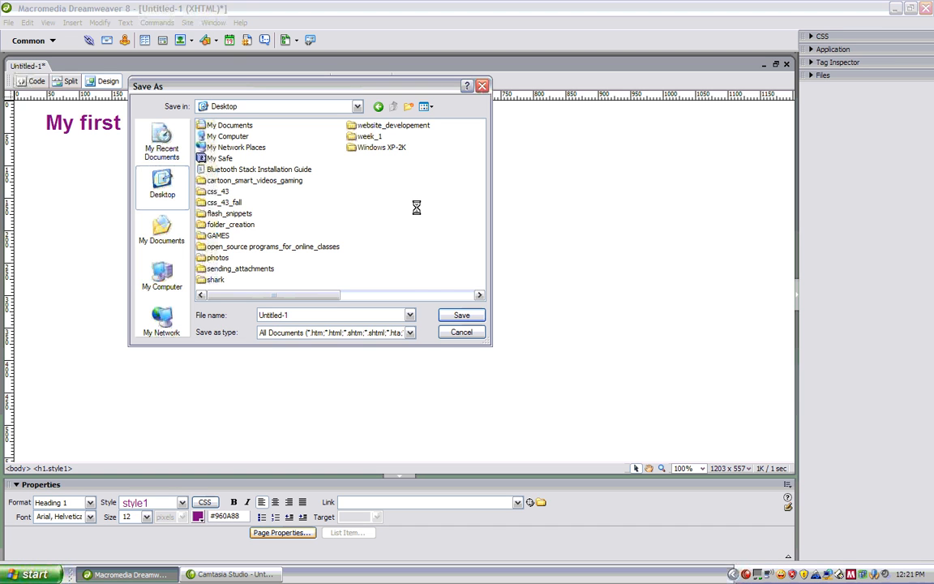
Create a new folder named dreamweaver on the Desktop from within the save dialog
right_click(417, 208)
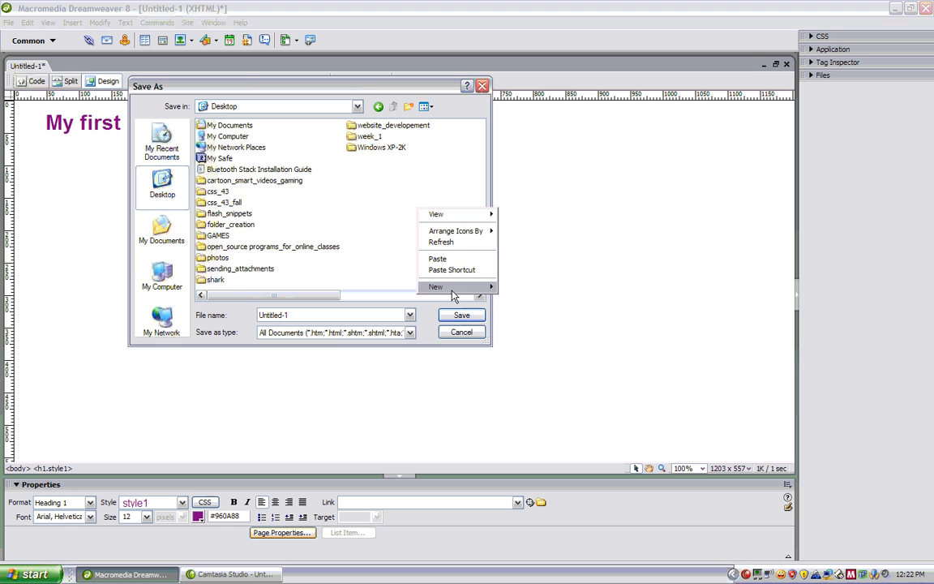
mouse_move(456, 288)
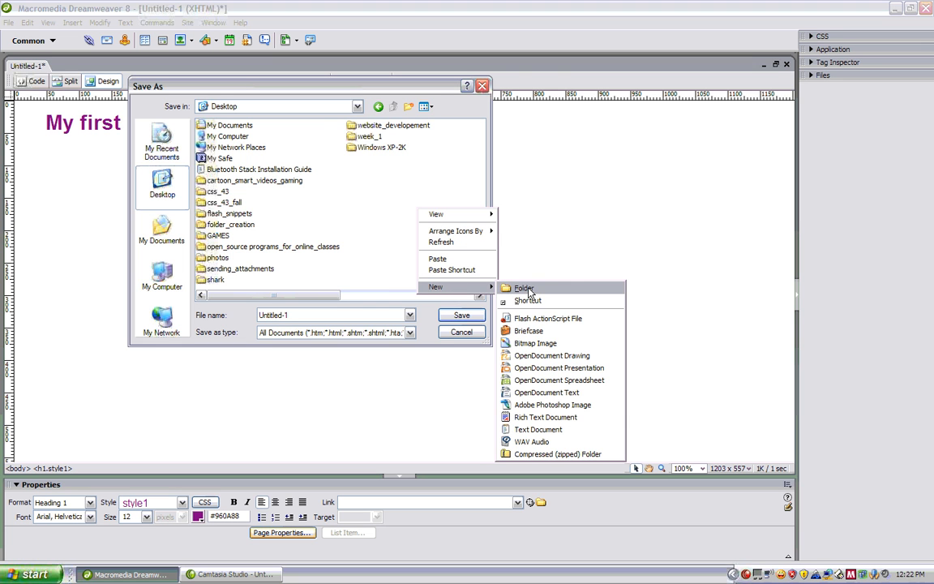
click(525, 288)
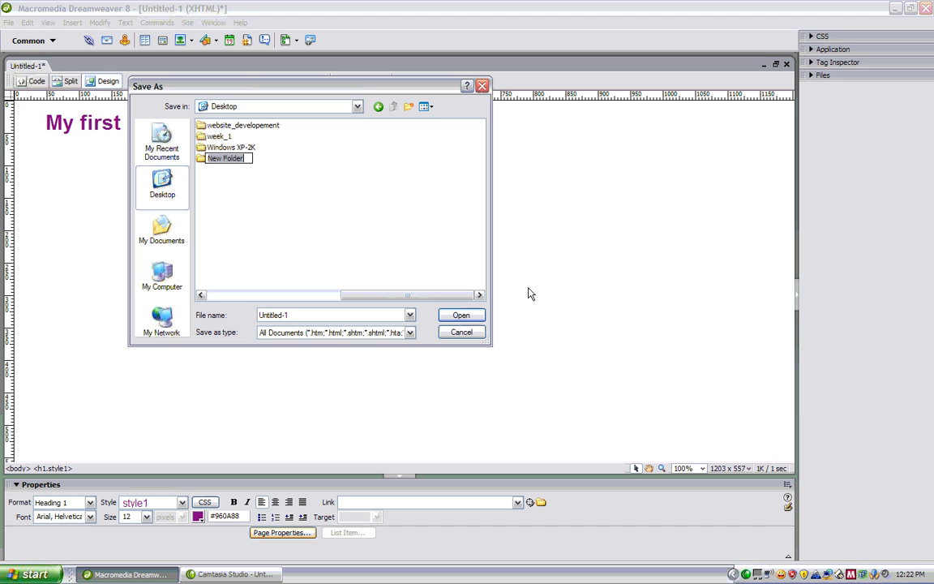
text(css126_01)
key(BackSpace)
key(BackSpace)
key(BackSpace)
key(BackSpace)
key(BackSpace)
key(BackSpace)
key(BackSpace)
key(BackSpace)
key(BackSpace)
text(dreamweaver)
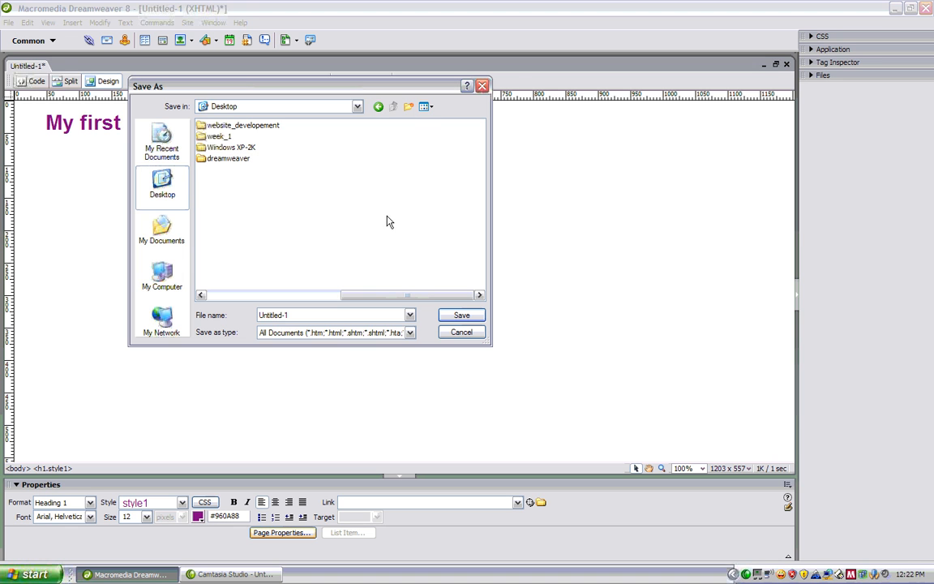
Save the page as index inside the dreamweaver folder
click(204, 161)
double_click(204, 160)
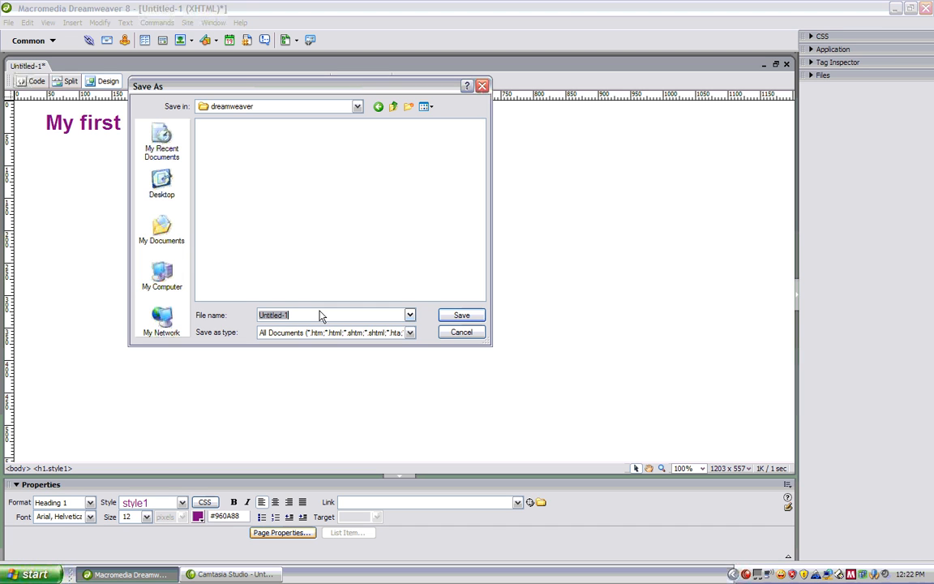
text(index)
click(461, 317)
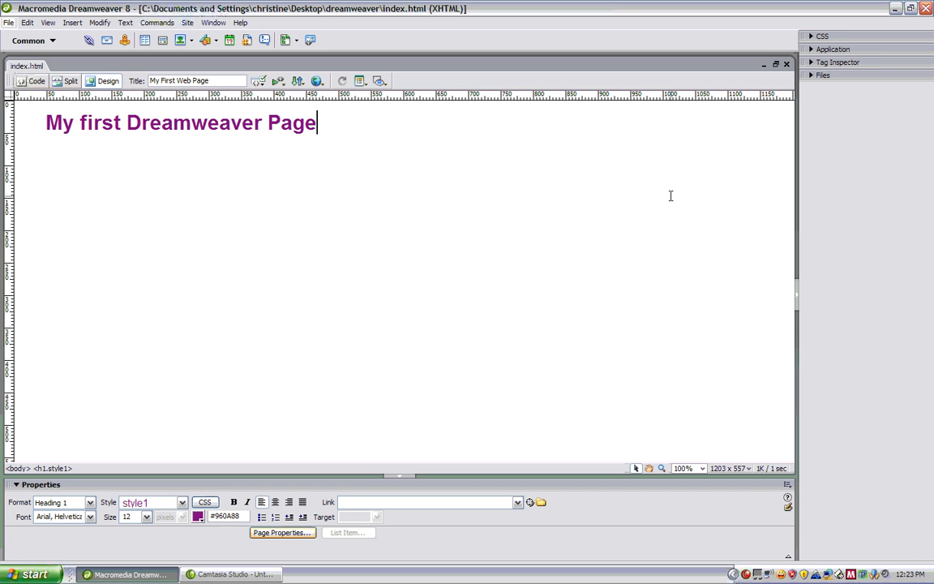
click(745, 574)
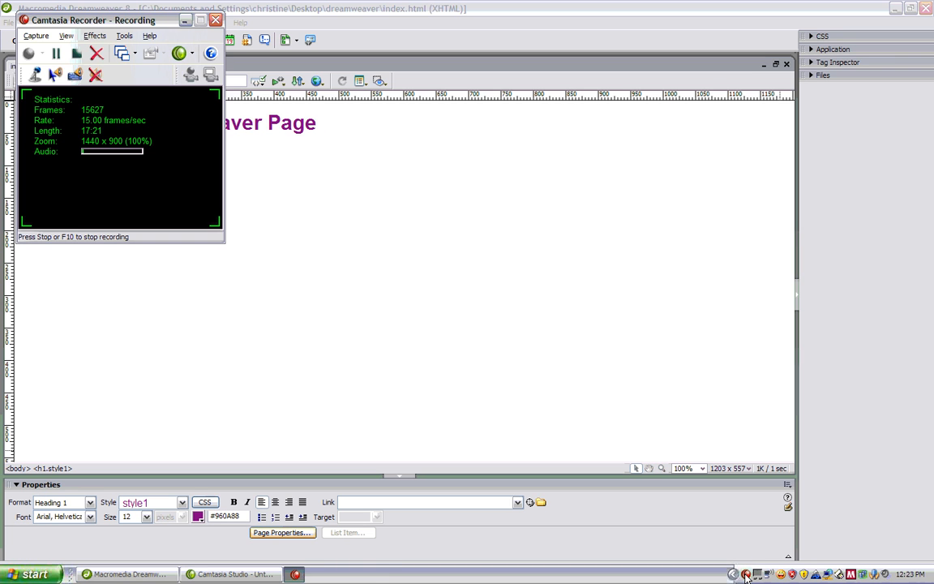